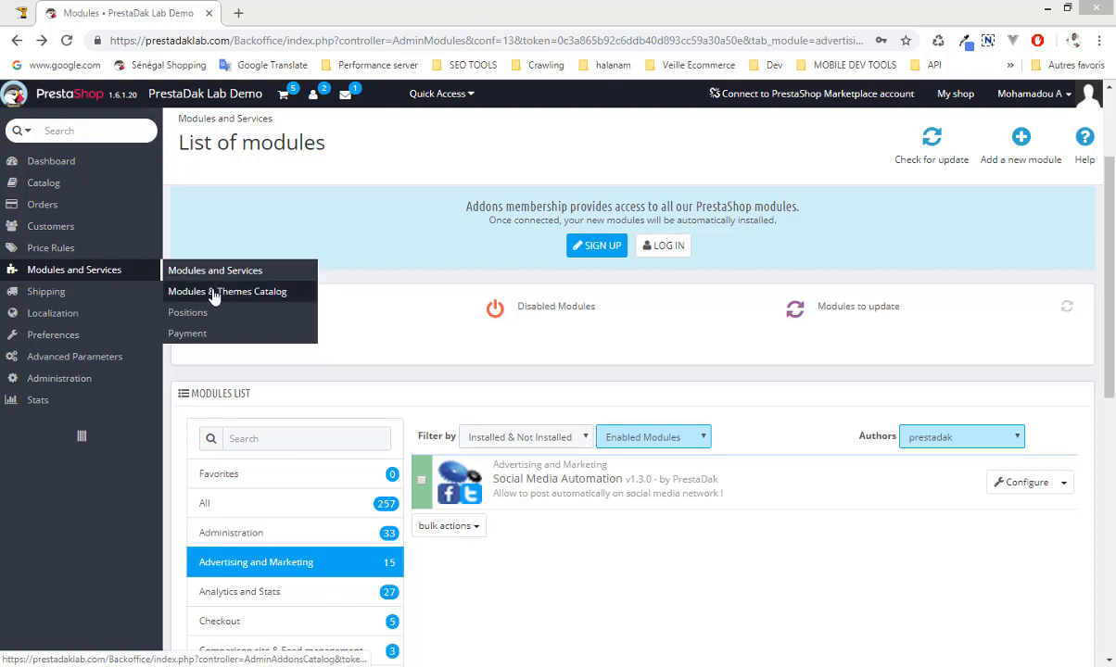
Open the Social Media Automation module's Facebook configuration and launch its page for creating a Facebook application.
left_click(1022, 482)
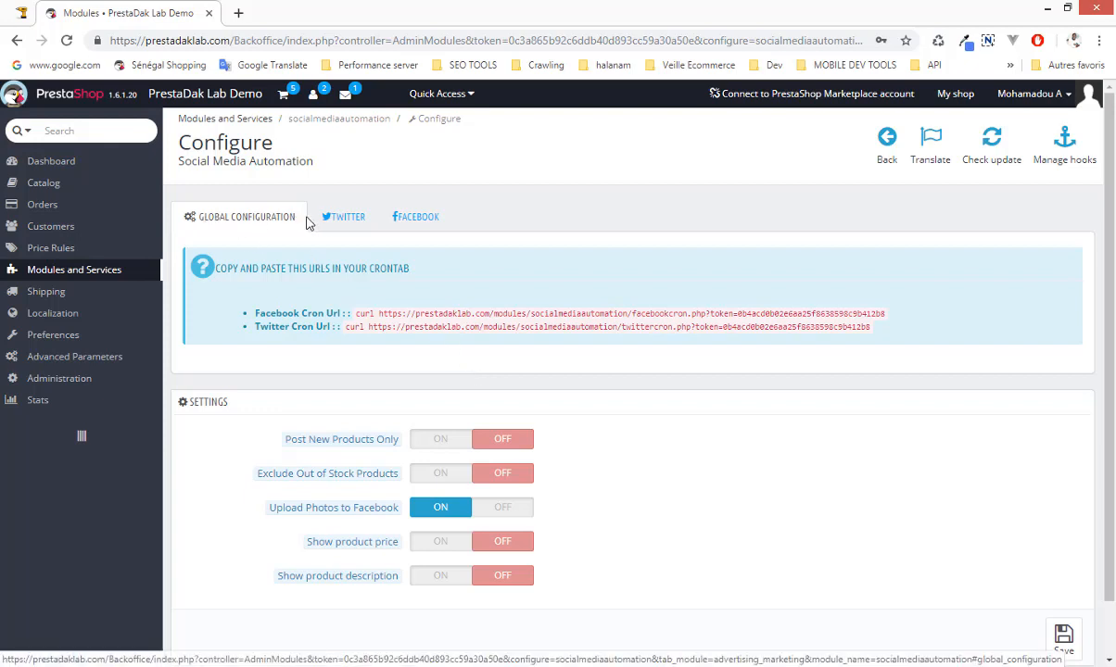
left_click(349, 220)
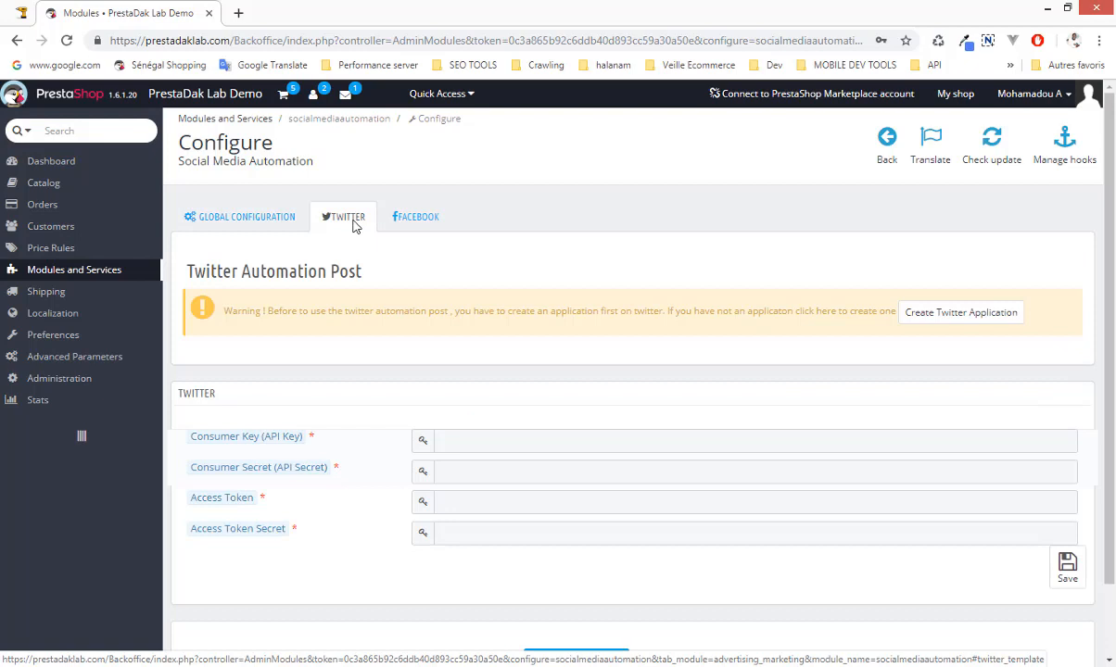
left_click(403, 221)
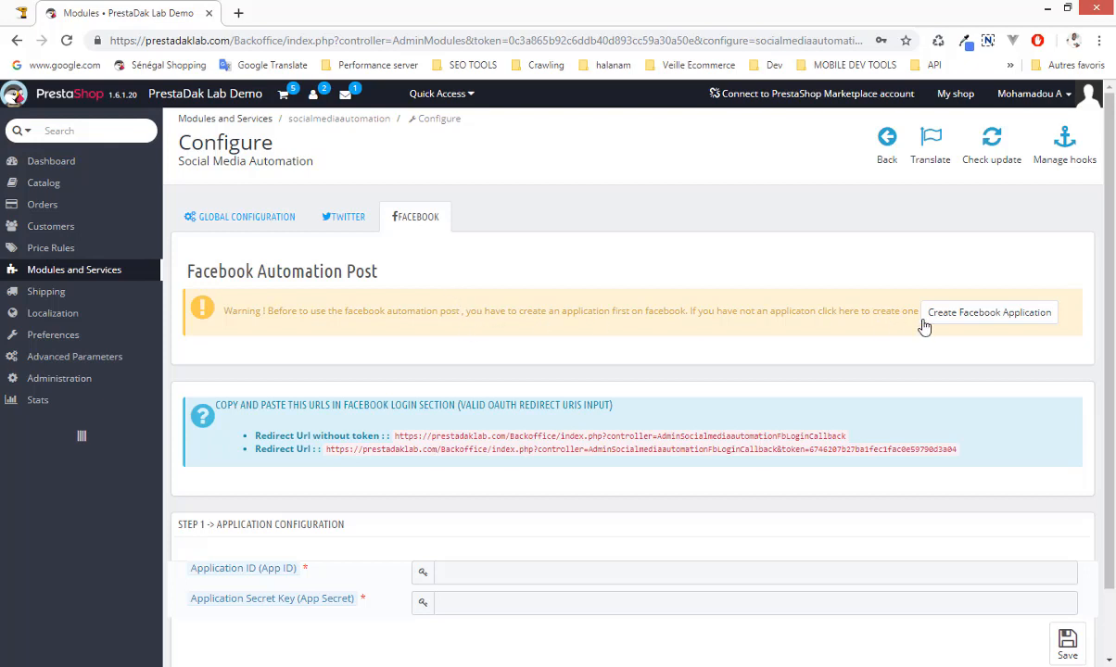
left_click(970, 322)
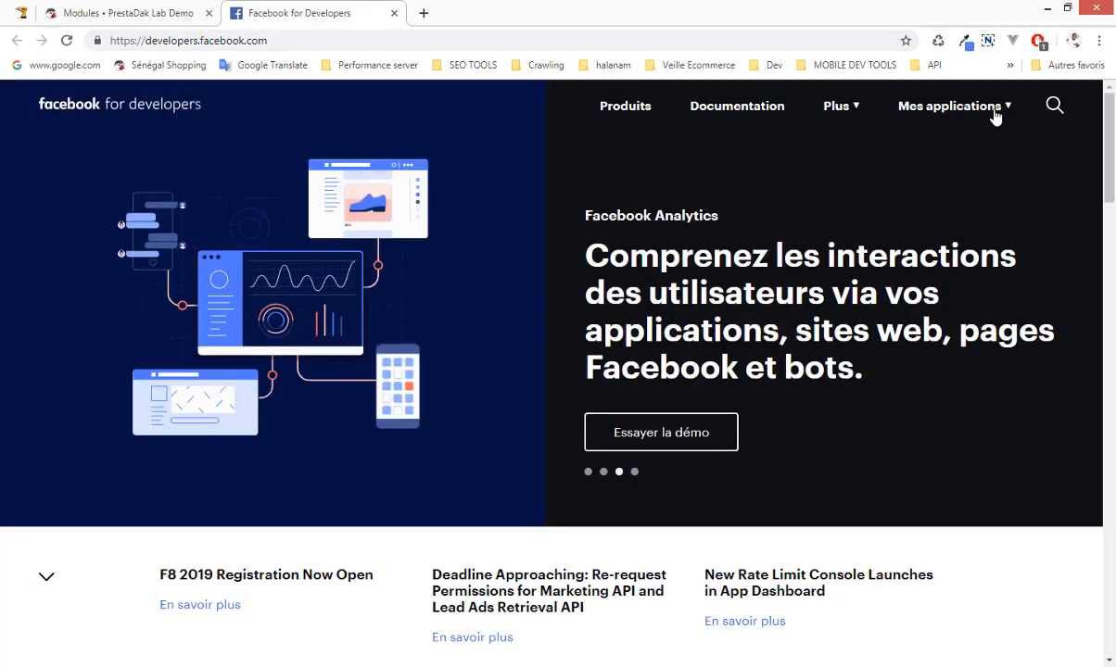
Create a new Facebook app ID named prestadakdemo and pass the security check.
left_click(995, 116)
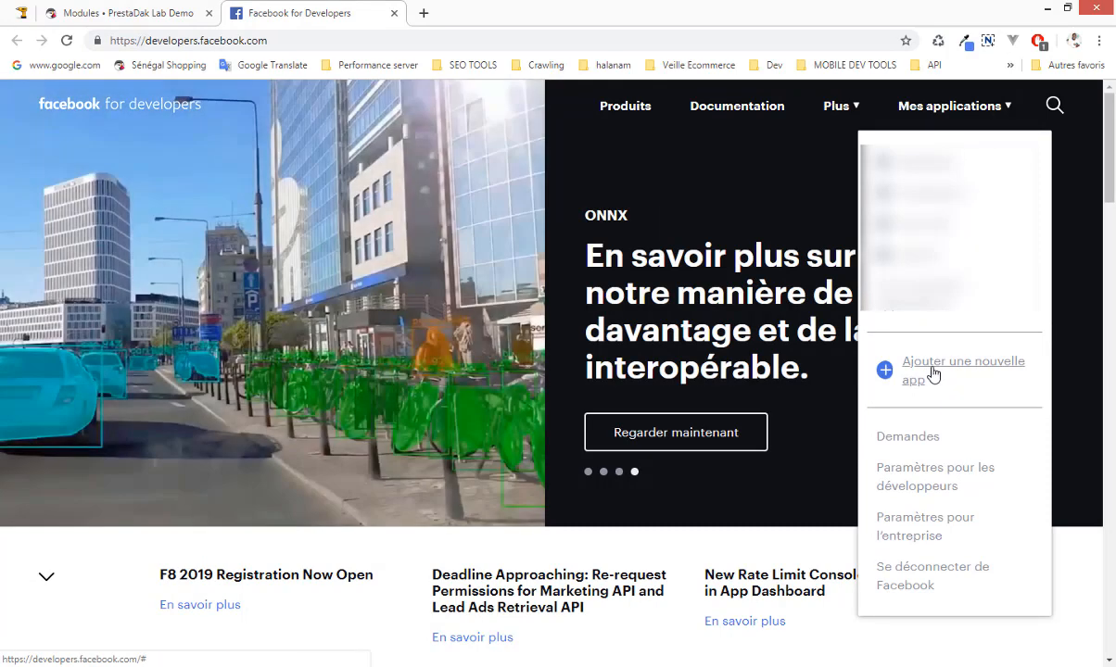
left_click(934, 375)
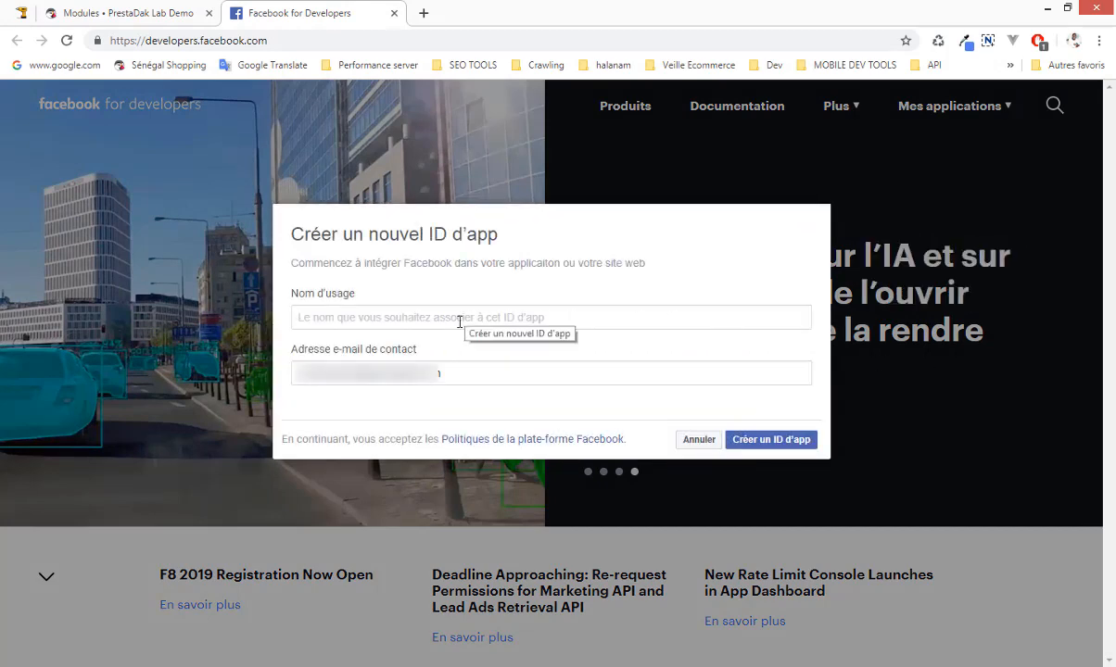
type("presadakdemo")
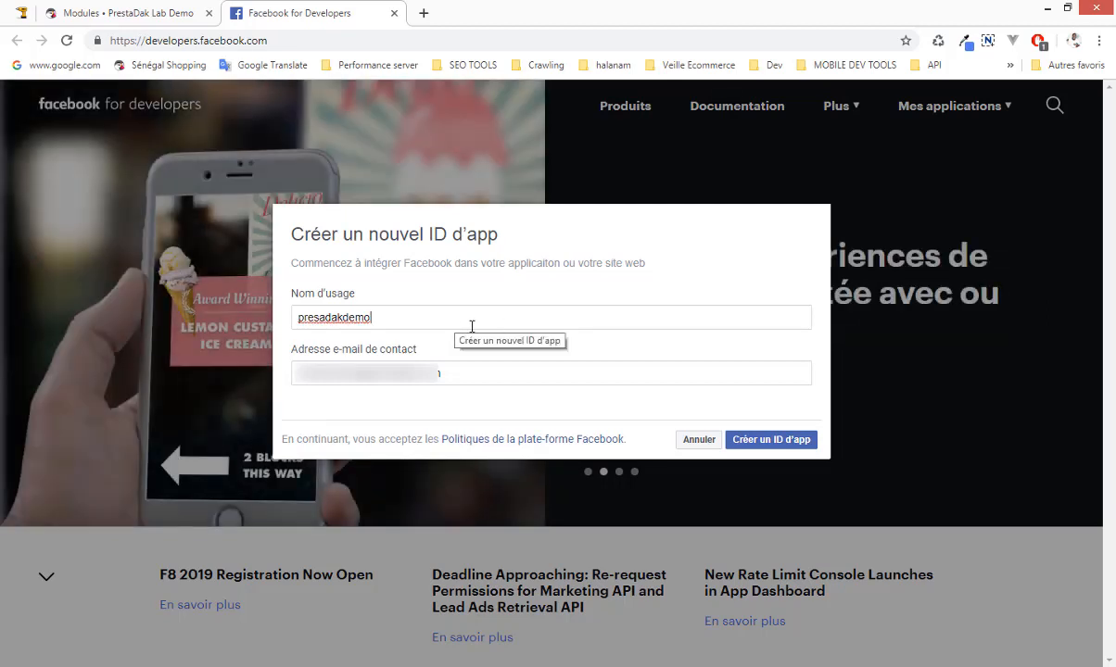
left_click(320, 318)
type("t")
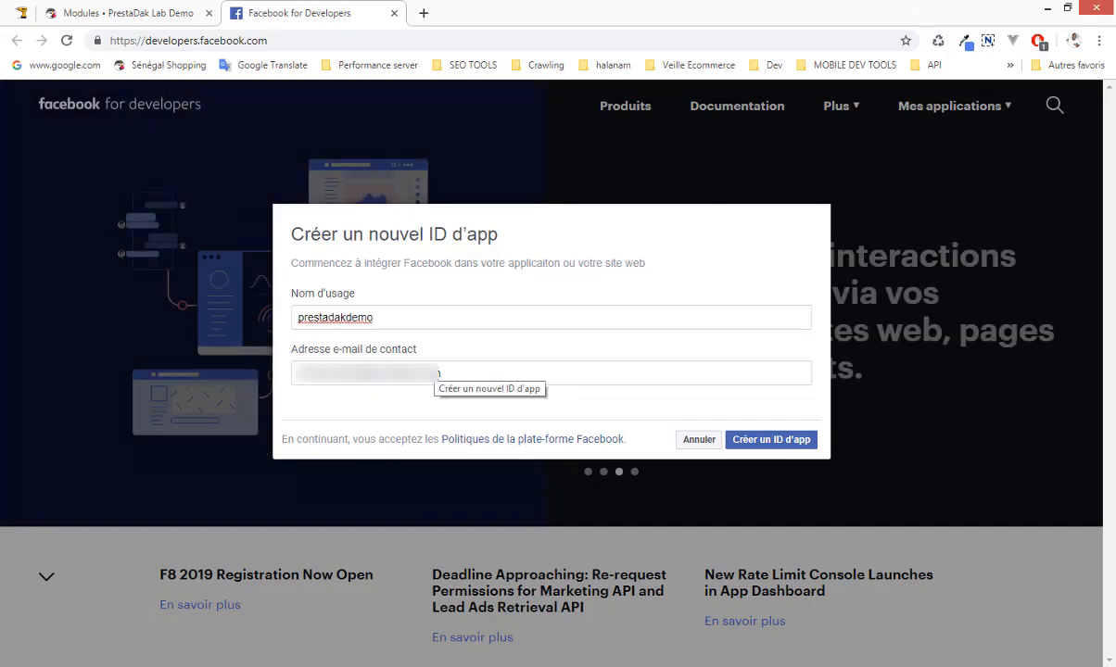
left_click(776, 453)
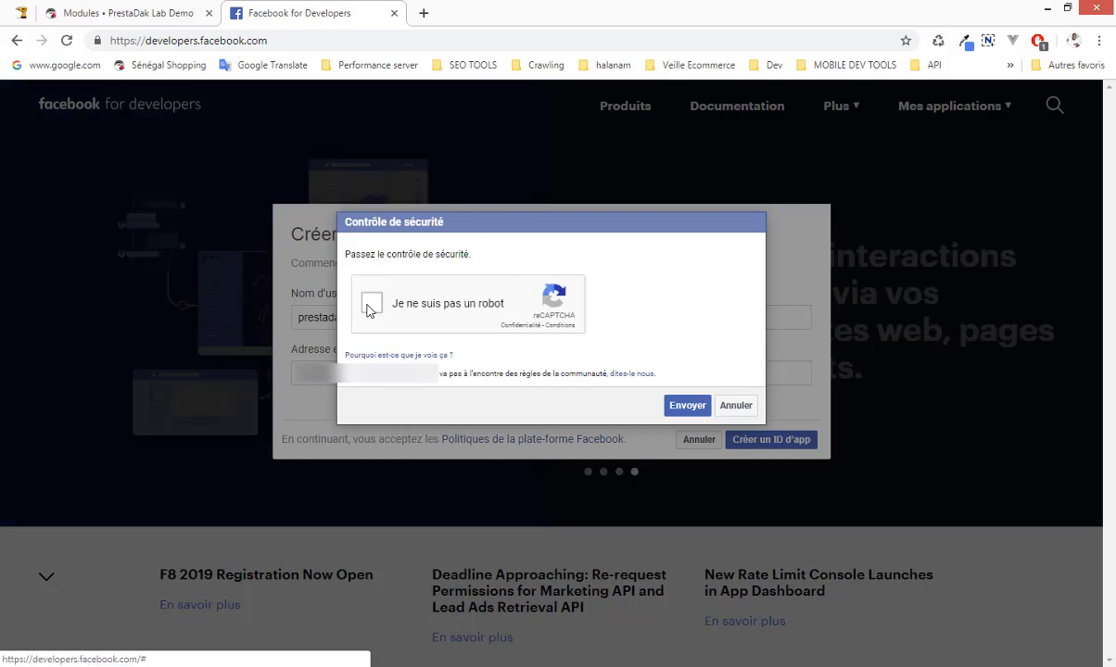
left_click(371, 306)
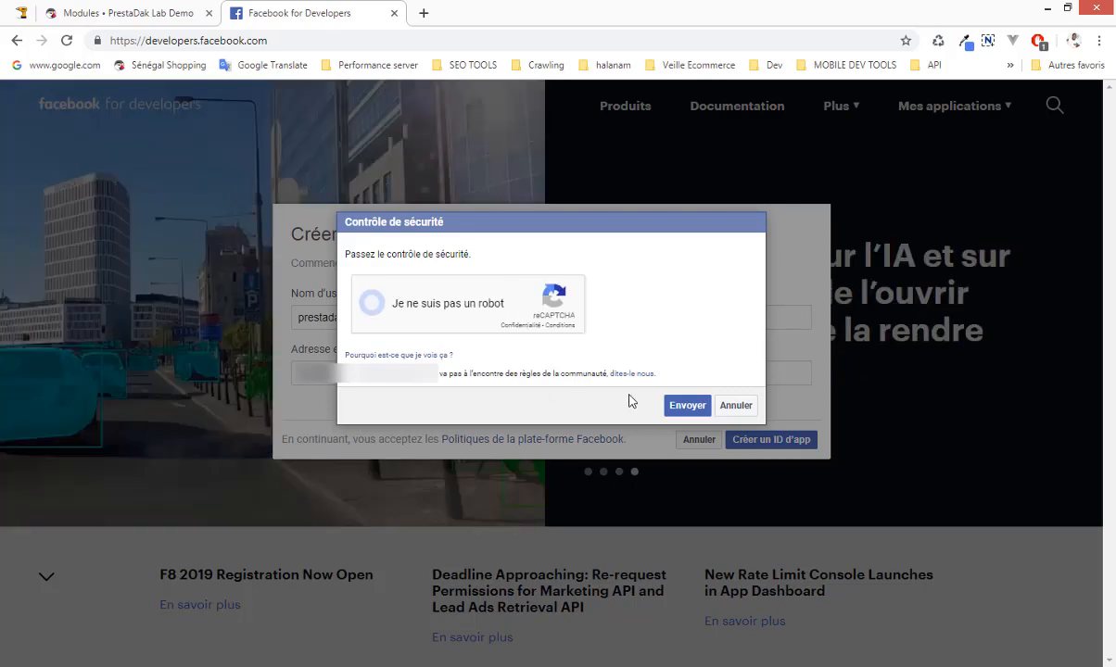
left_click(685, 405)
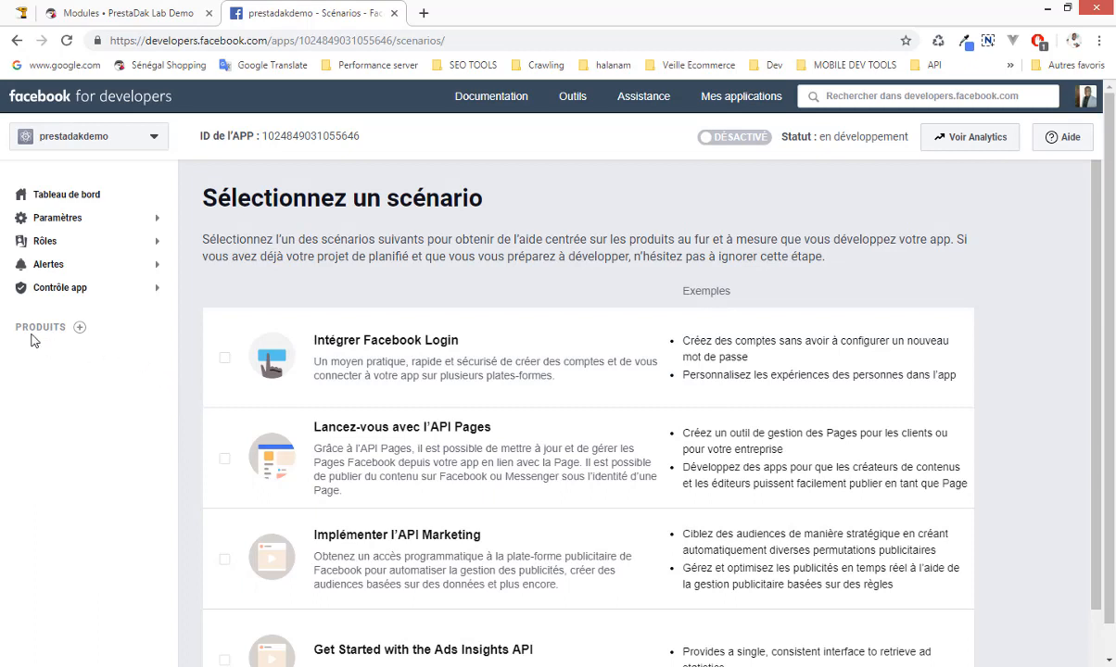
Add the Facebook Login product to the prestadakdemo app.
left_click_drag(47, 331, 83, 340)
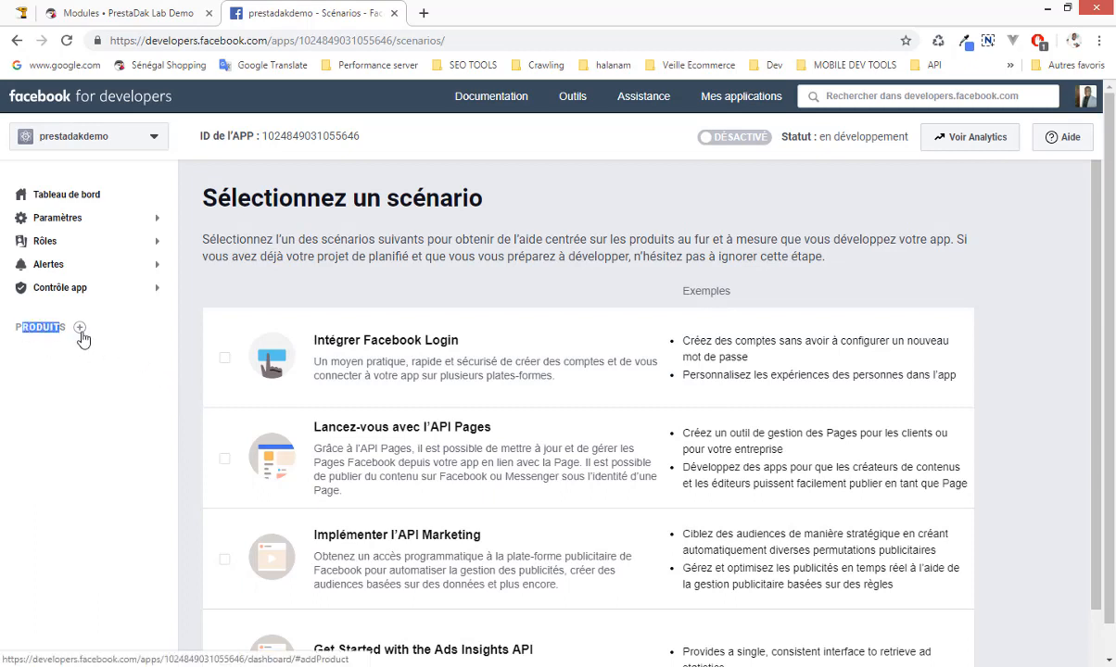
left_click(81, 332)
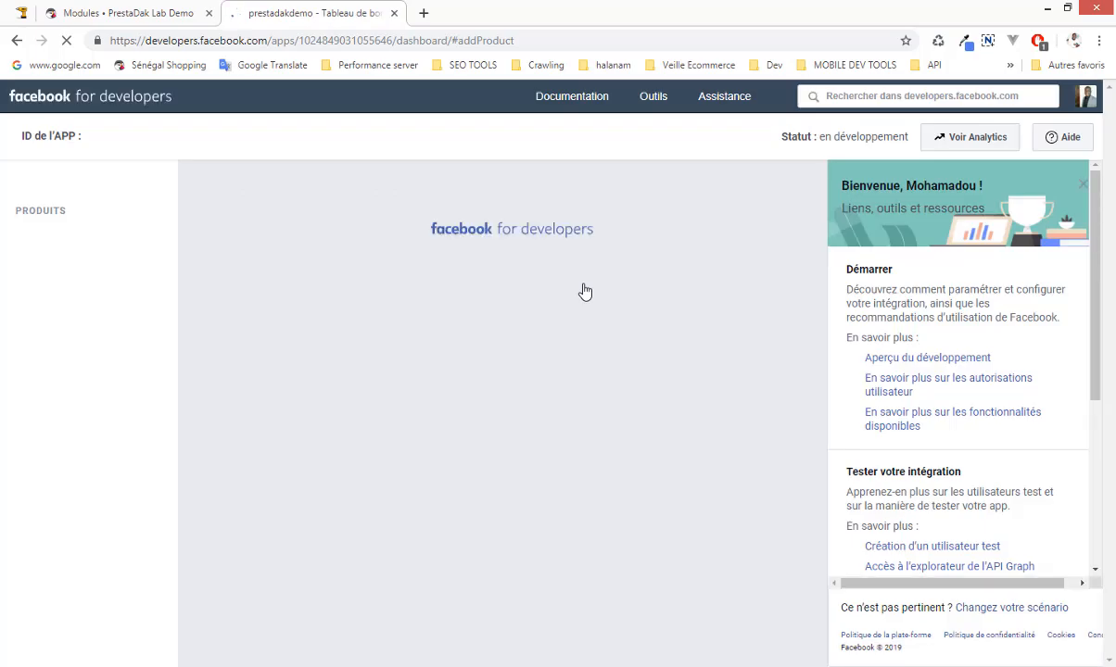
left_click(1083, 186)
scroll(658, 346, "down", 1)
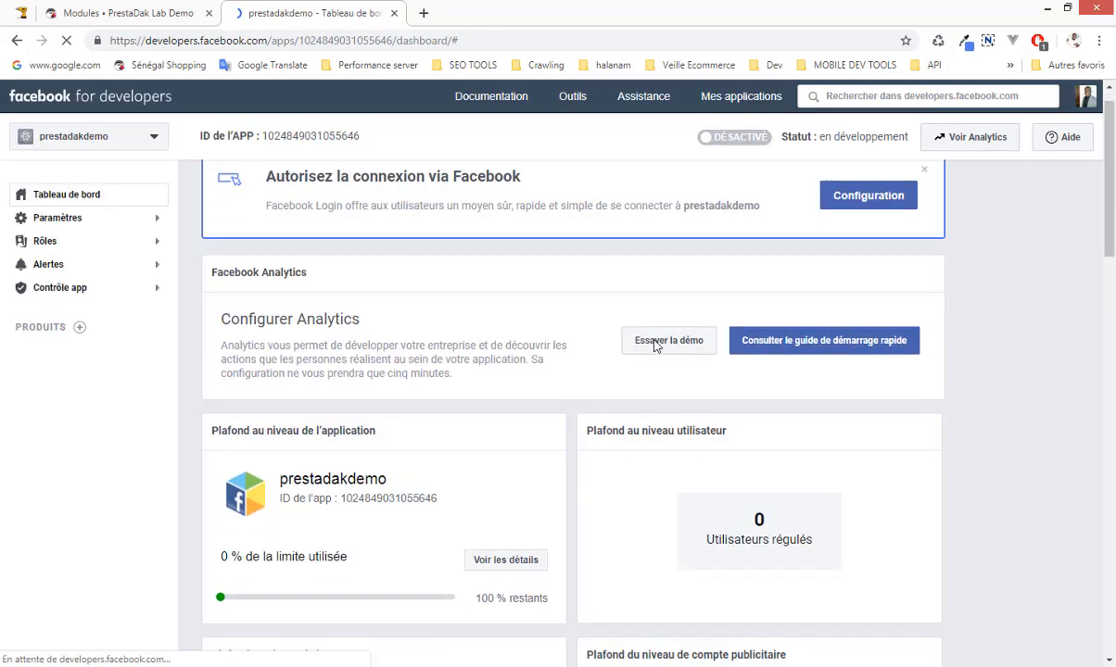
scroll(656, 347, "up", 1)
scroll(656, 346, "down", 1)
scroll(654, 346, "down", 10)
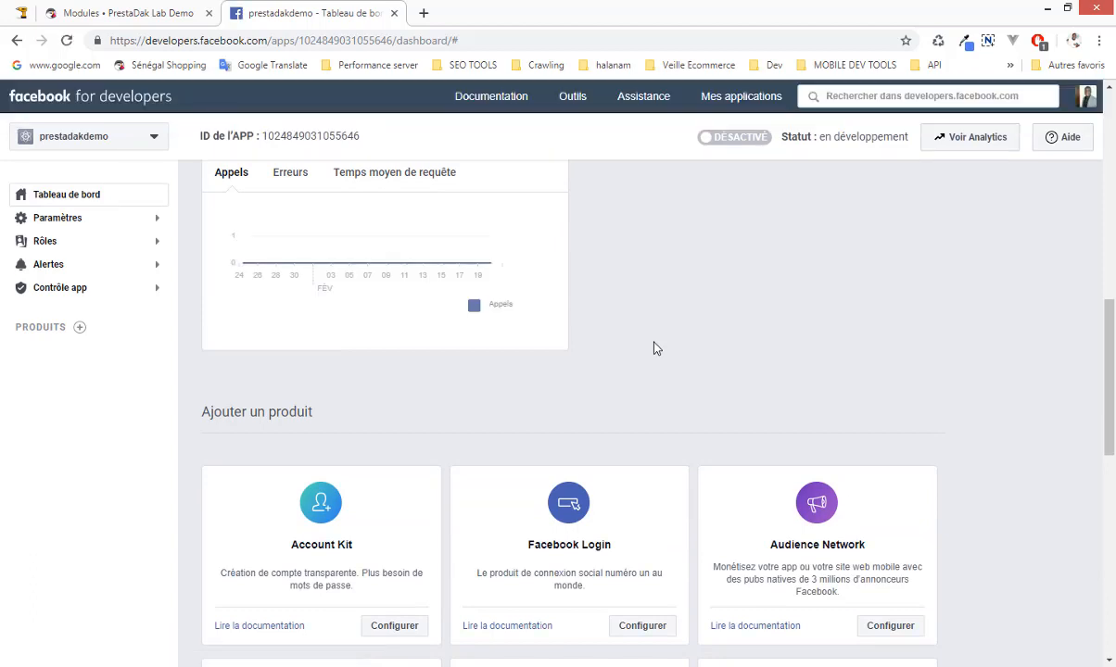
scroll(653, 348, "down", 1)
scroll(579, 400, "down", 2)
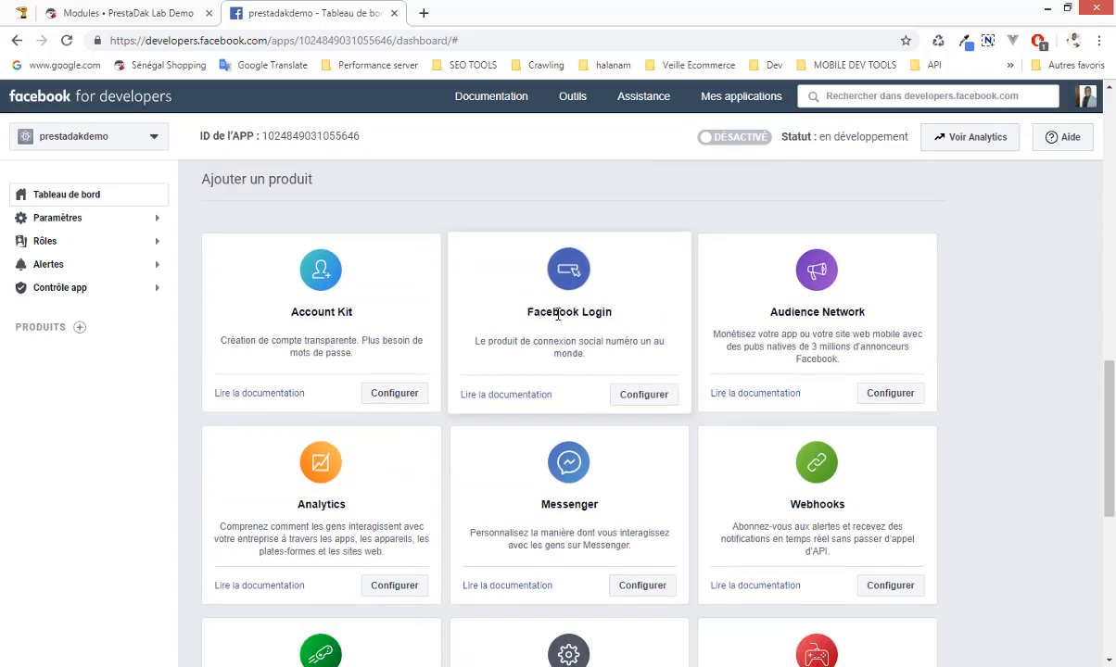
left_click(647, 396)
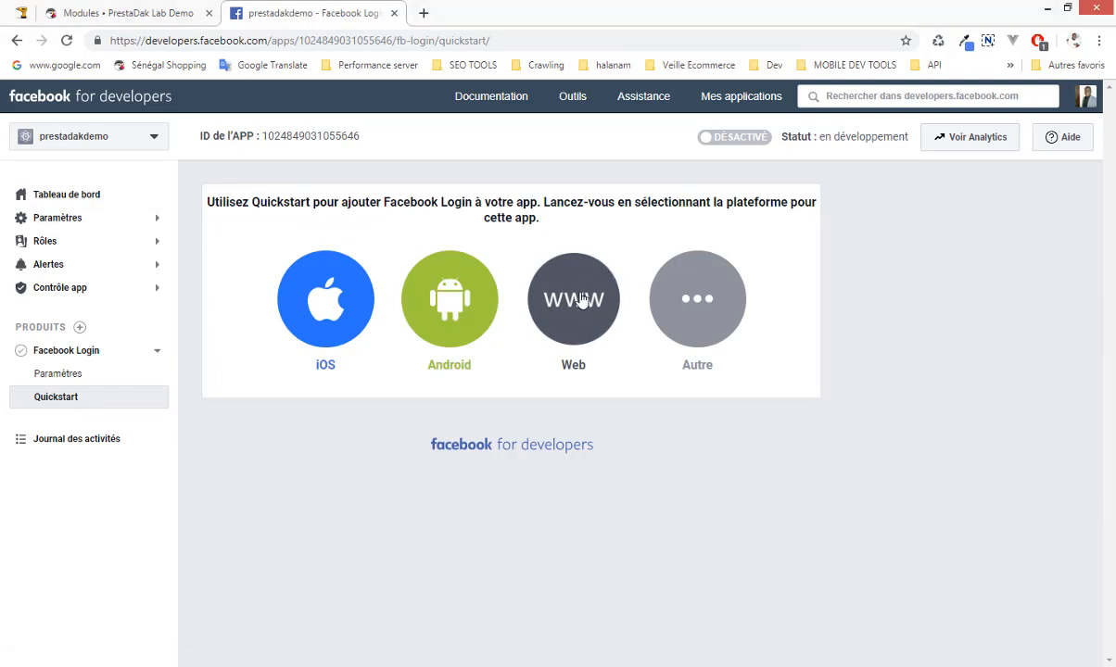
left_click(582, 299)
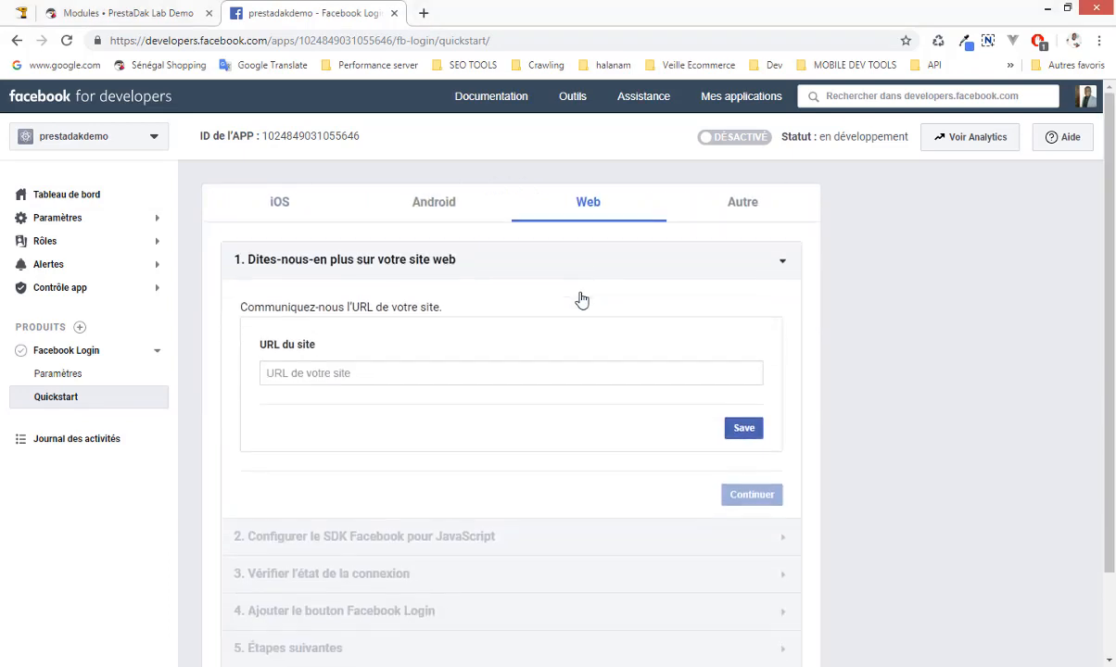
left_click(464, 375)
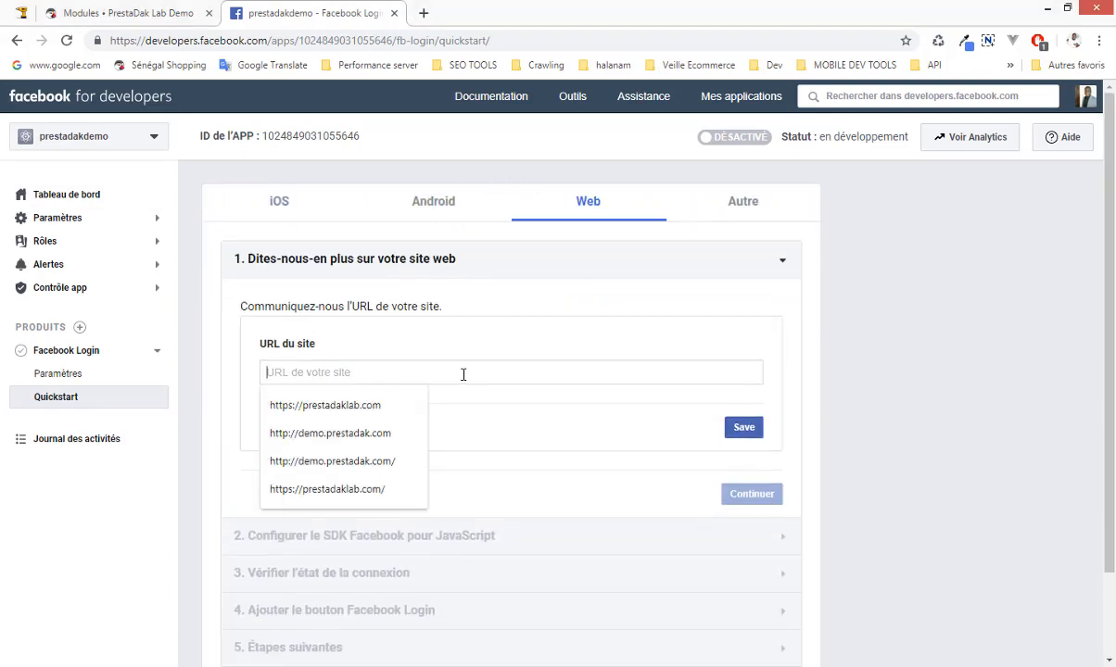
left_click(408, 406)
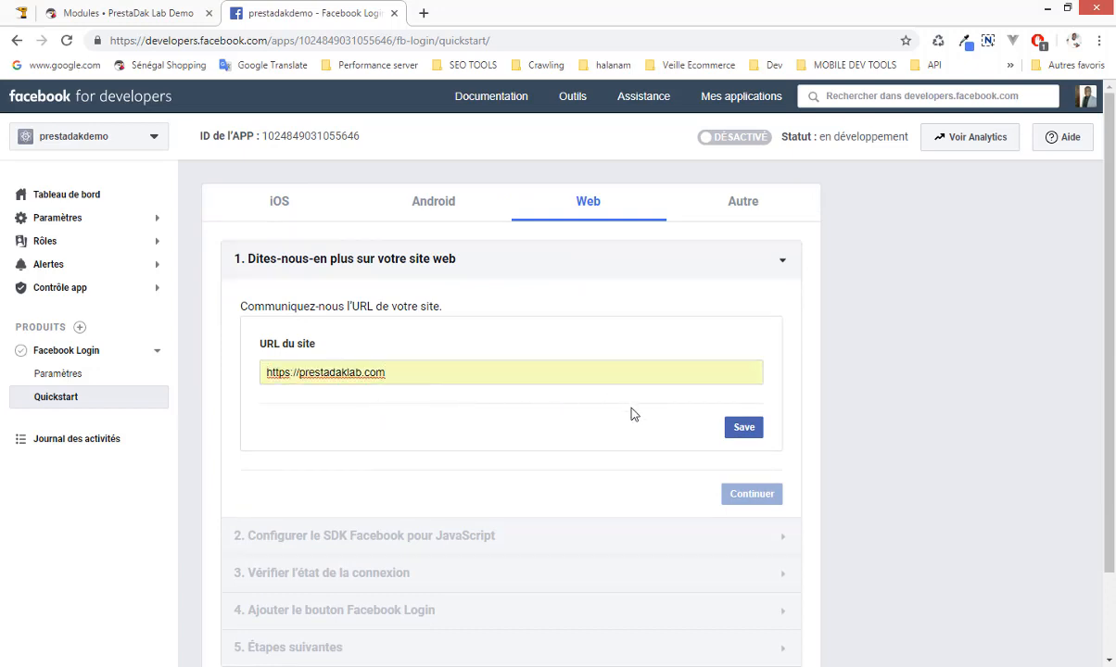
left_click(745, 430)
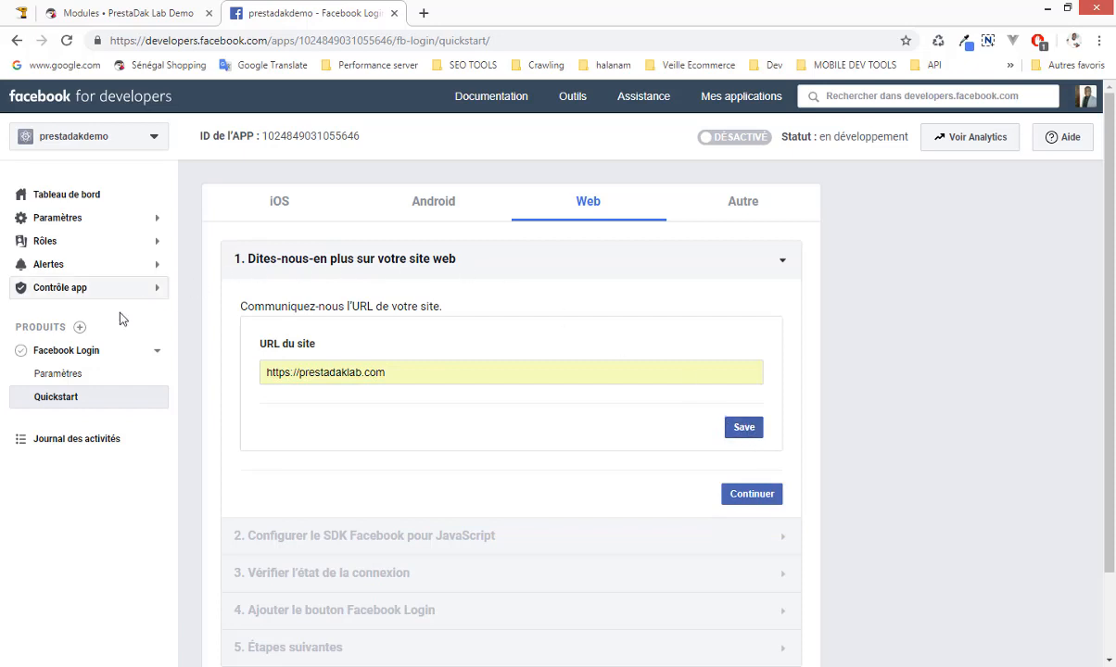
Open the Facebook Login product's settings and locate the field for valid OAuth redirect URIs.
left_click(80, 379)
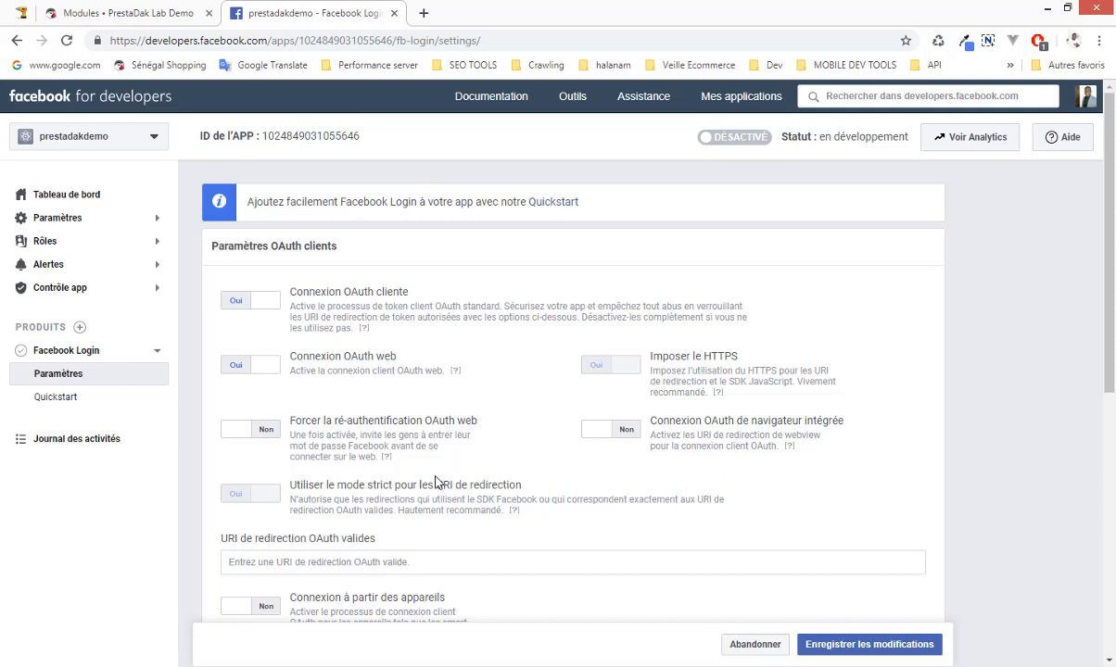
scroll(435, 482, "down", 1)
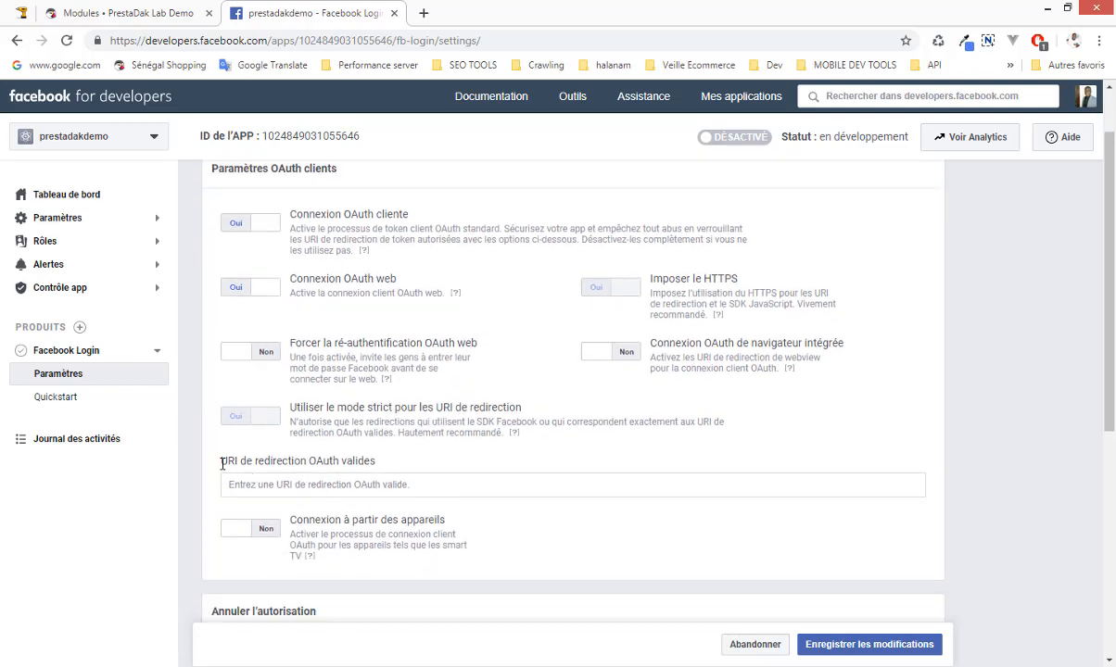
left_click_drag(223, 464, 368, 462)
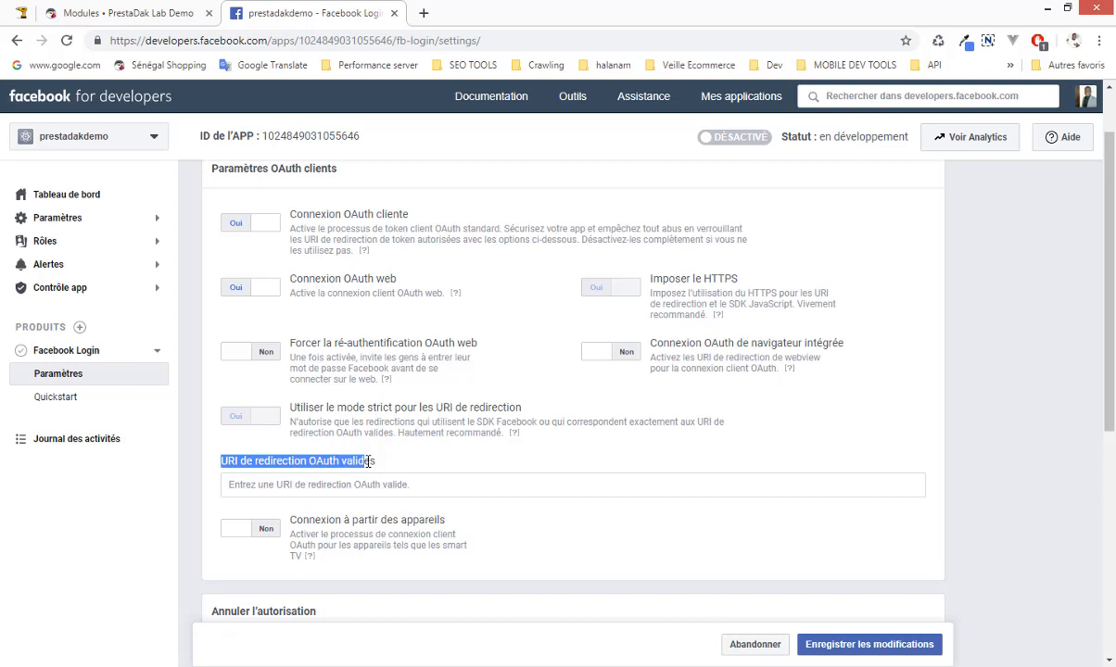
left_click(368, 462)
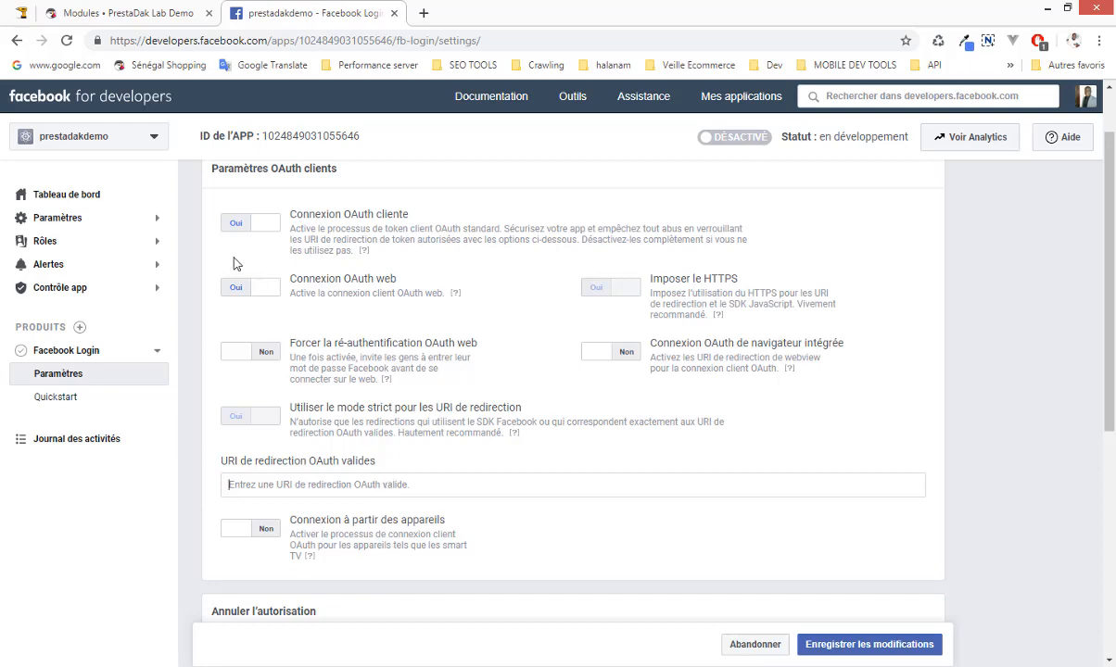
Switch to the PrestaShop back office and copy the redirect URL without token from the module's Facebook configuration.
left_click(151, 20)
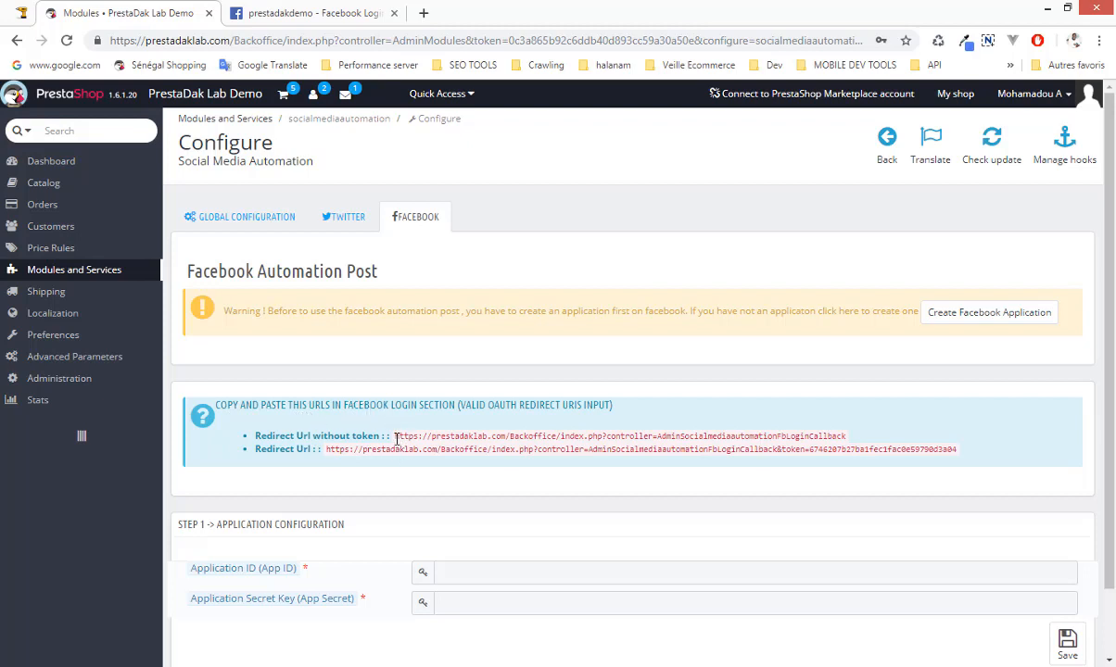
mouse_move(395, 436)
left_mouse_down()
mouse_move(859, 451)
mouse_move(845, 435)
mouse_move(441, 451)
mouse_move(400, 442)
left_mouse_up()
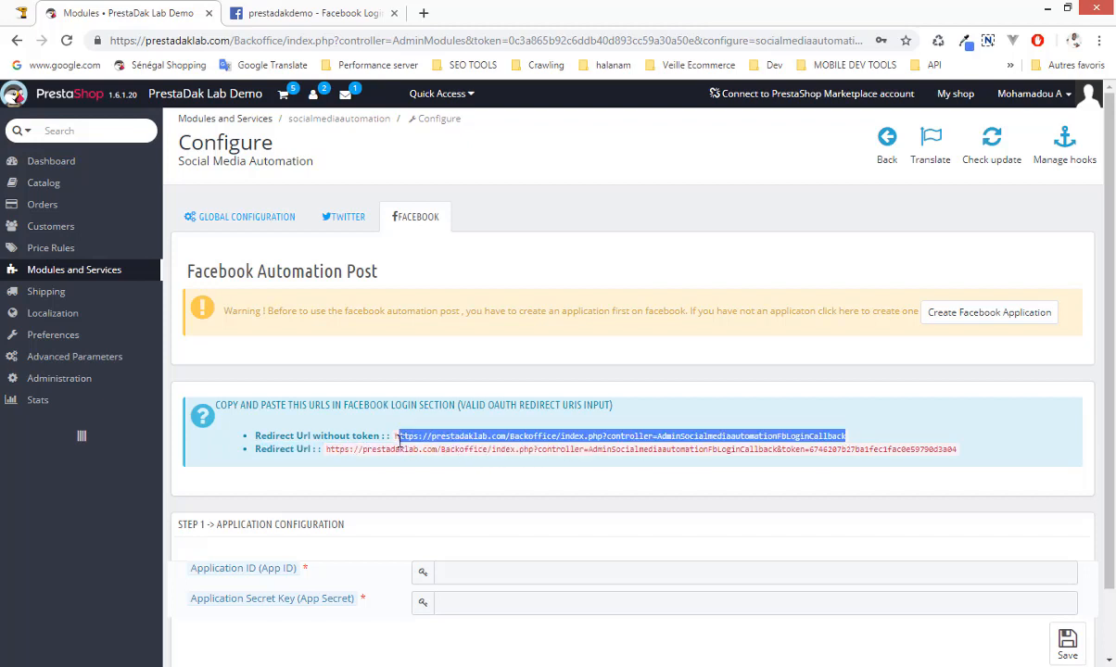
right_click(403, 442)
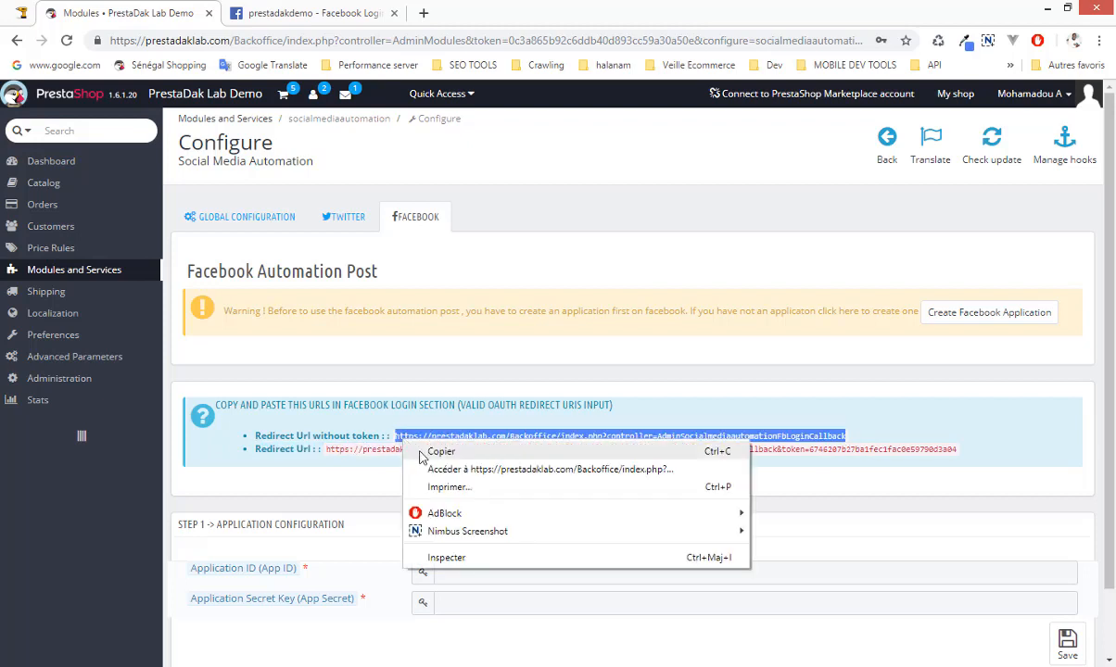
left_click(426, 451)
Back in Facebook for Developers, add the copied redirect URL without token as a valid OAuth redirect URI.
left_click(295, 13)
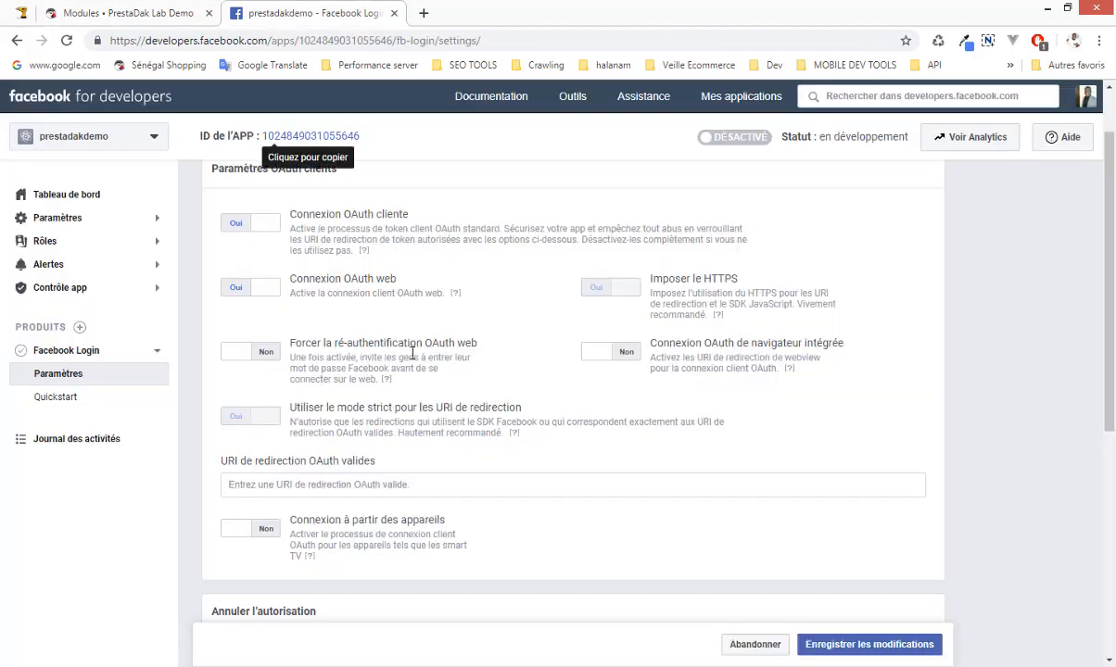
scroll(378, 442, "down", 1)
right_click(360, 408)
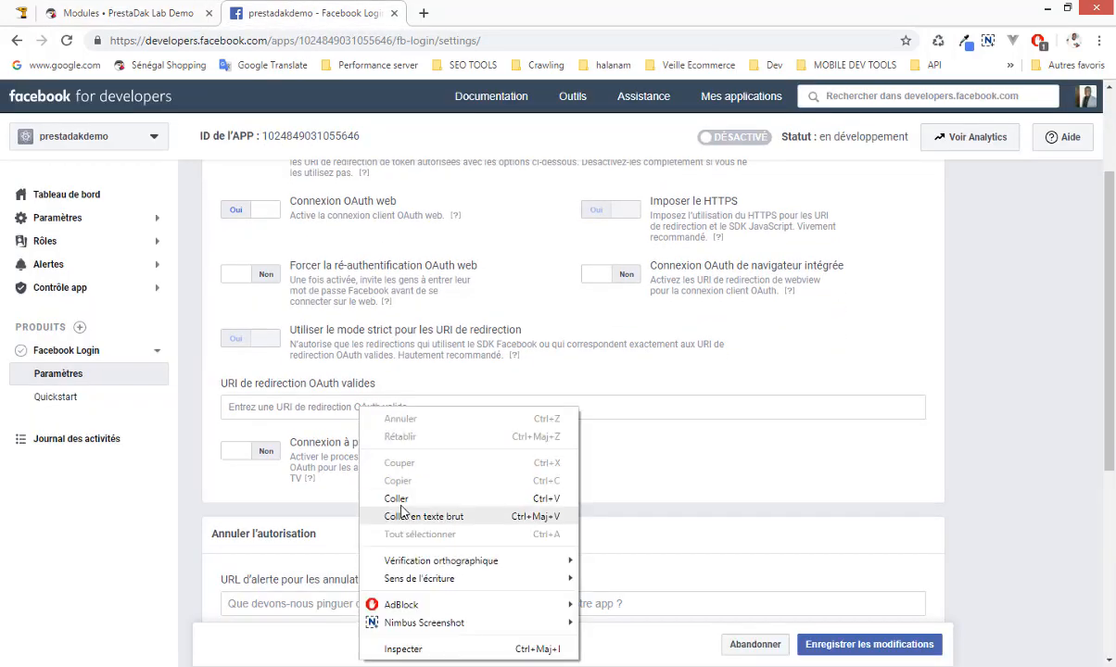
left_click(376, 482)
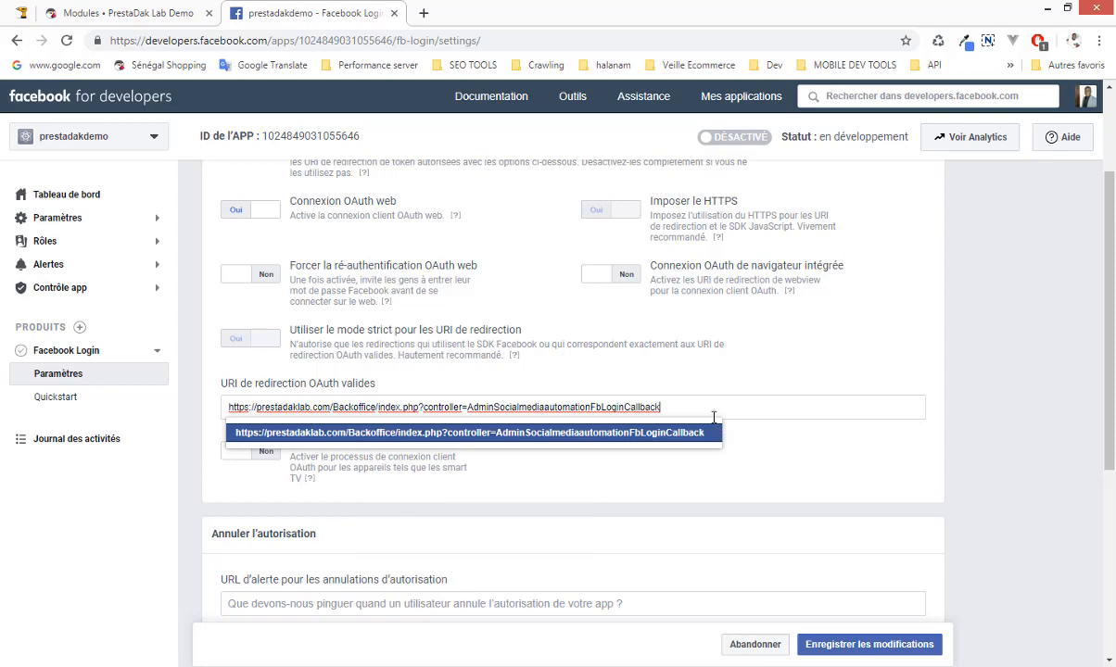
key("Return")
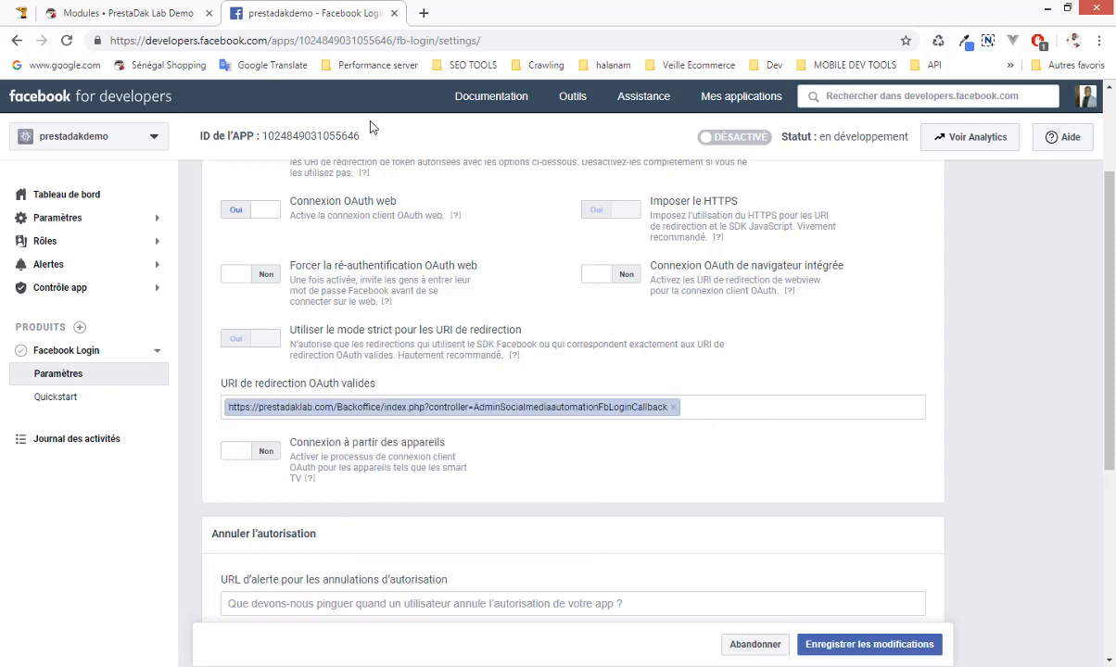
Copy the redirect URL that includes the token from the PrestaShop module configuration and return to the Facebook Login settings.
left_click(162, 20)
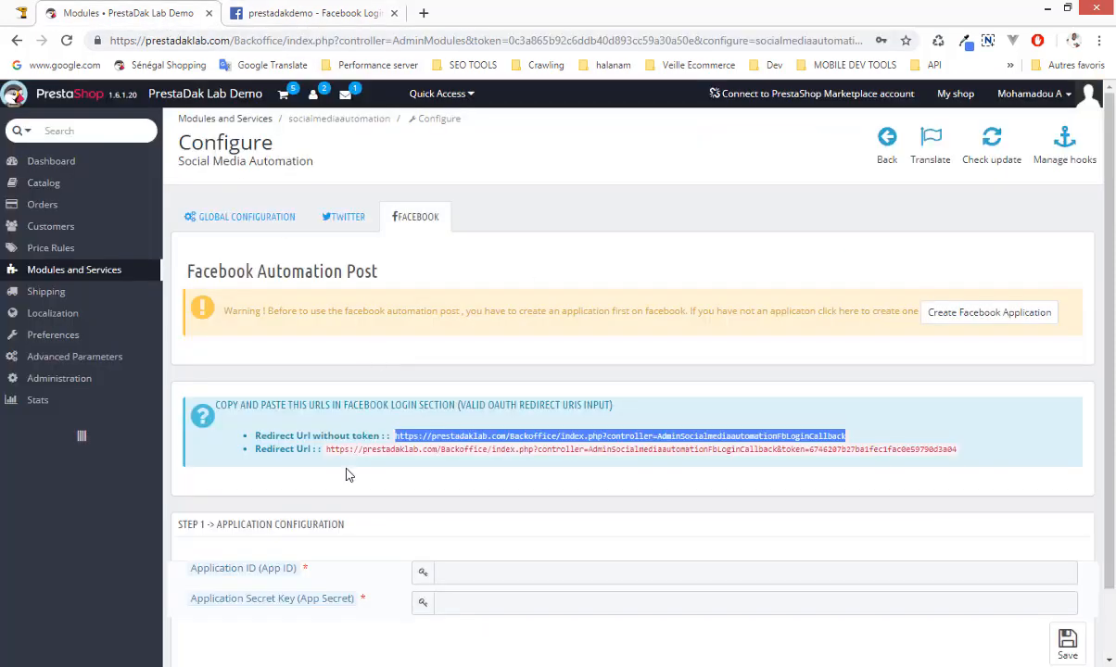
left_click_drag(329, 449, 936, 451)
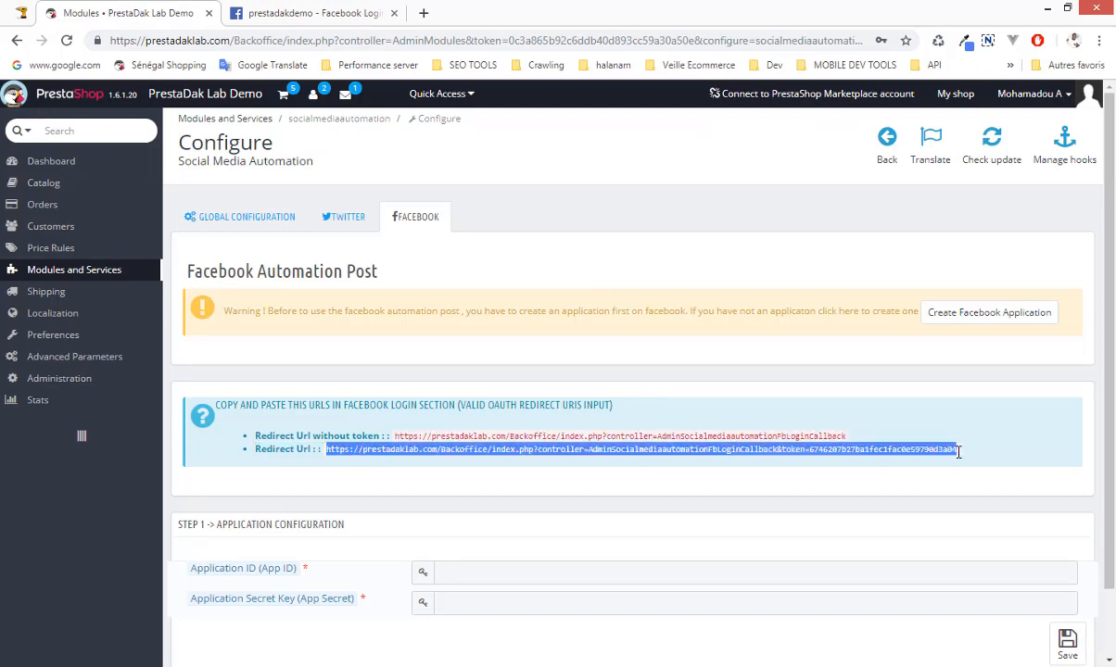
right_click(947, 453)
left_click(849, 458)
left_click(290, 16)
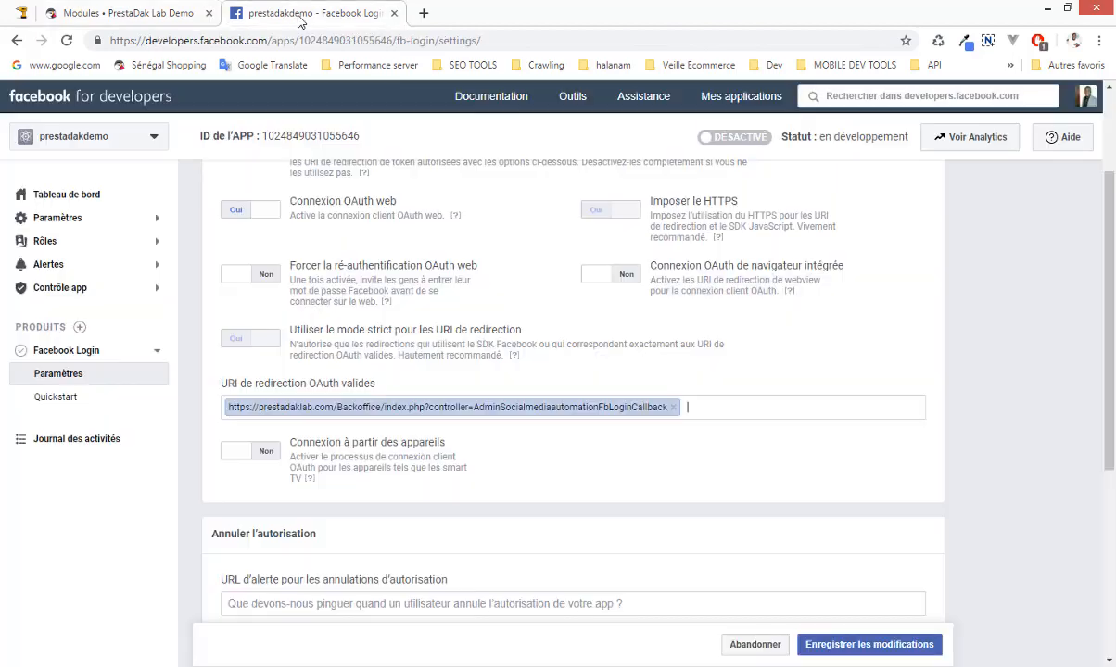
Add the copied redirect URL that includes the token as a second valid OAuth redirect URI and save the Facebook Login settings.
right_click(718, 415)
left_click(753, 505)
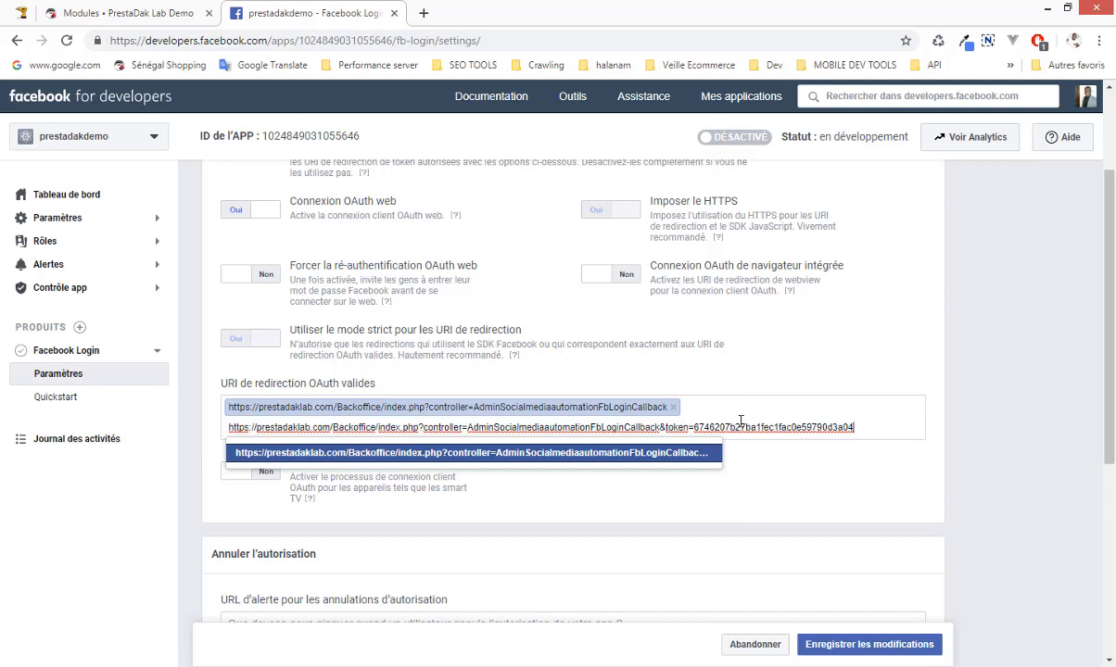
key("Return")
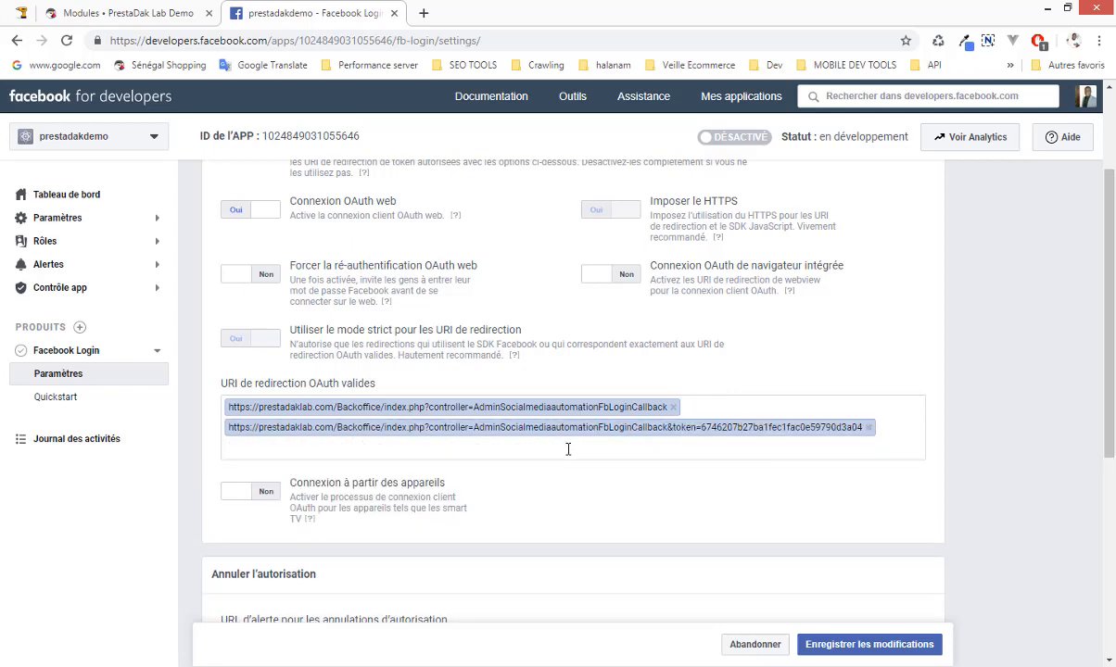
left_click(860, 652)
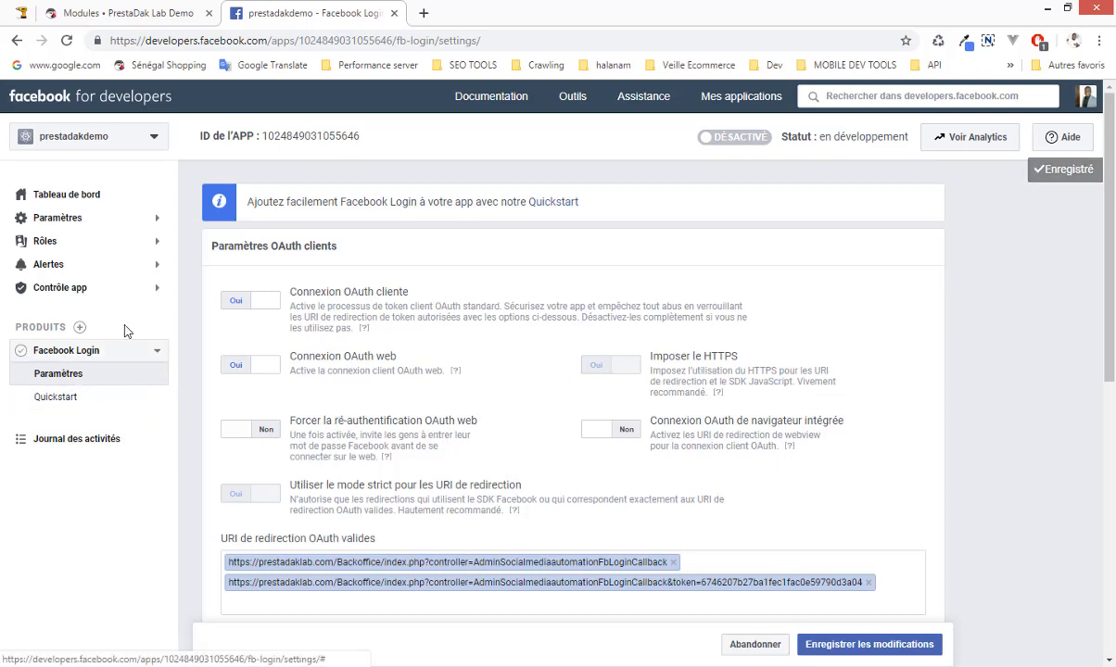
Open the app's general settings and add prestadaklab.com as an app domain.
left_click(155, 221)
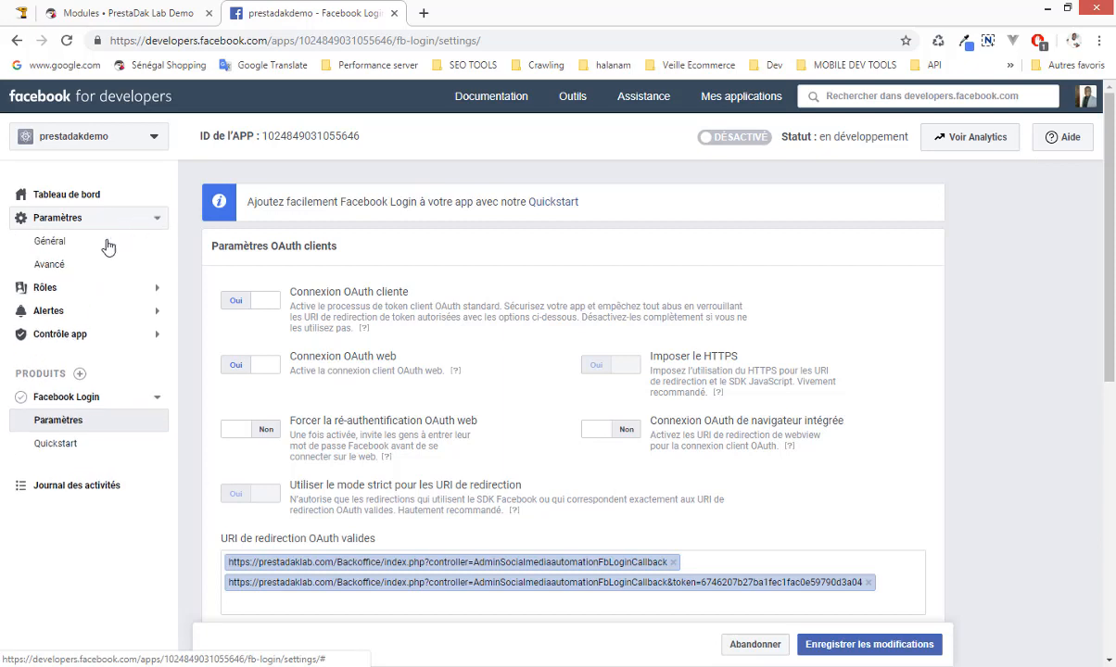
left_click(48, 245)
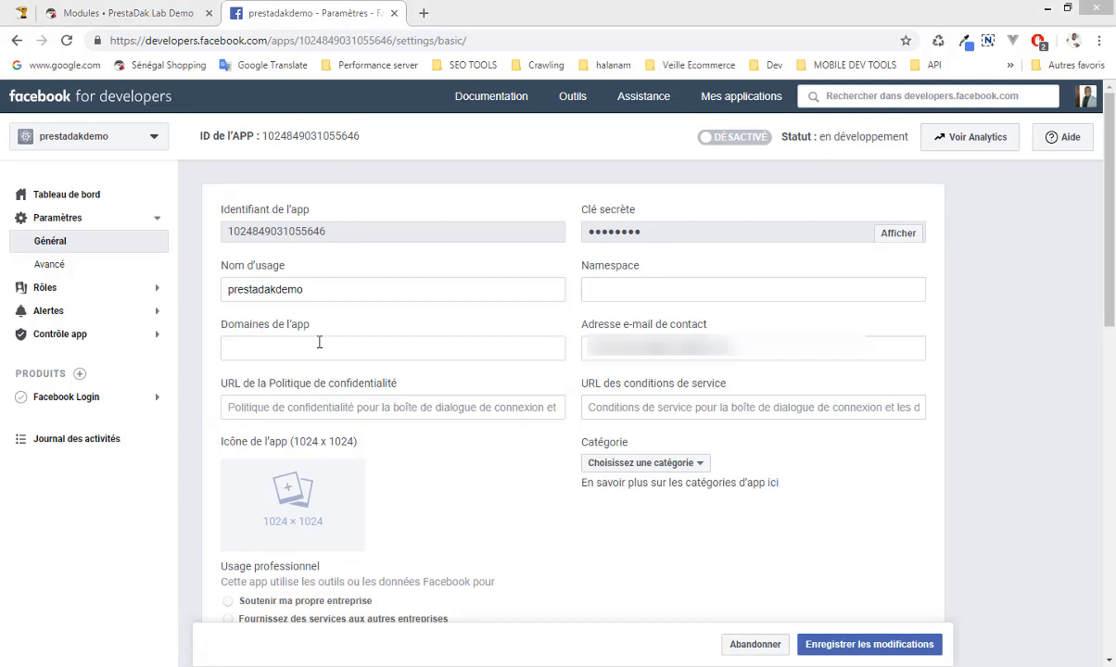
left_click_drag(304, 327, 211, 307)
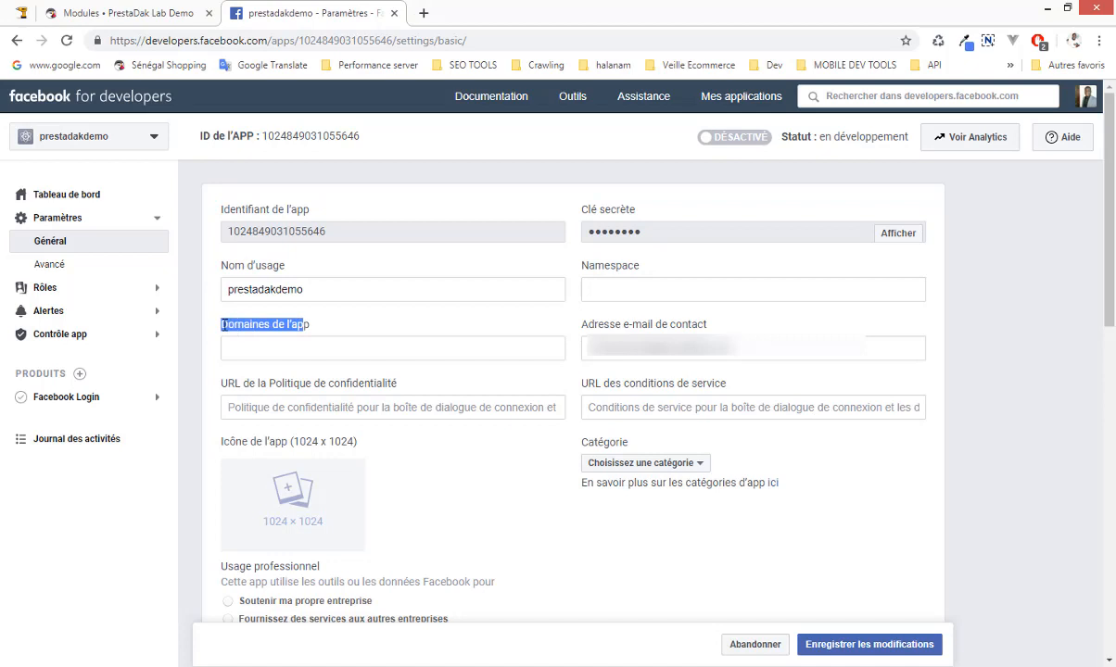
left_click(247, 348)
right_click(247, 348)
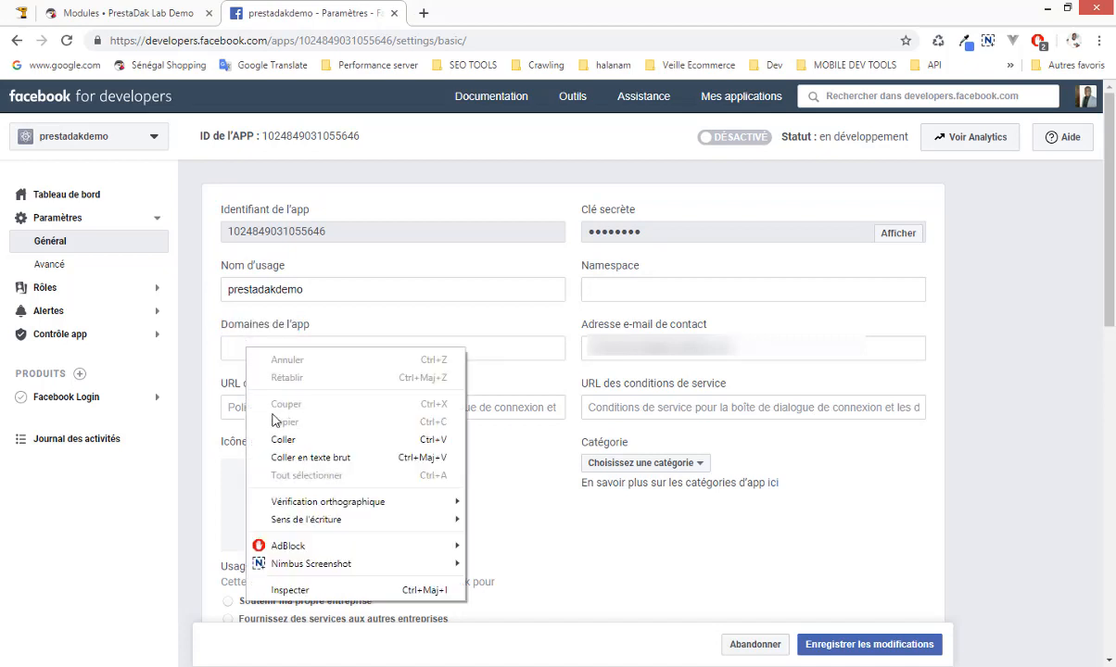
left_click(279, 435)
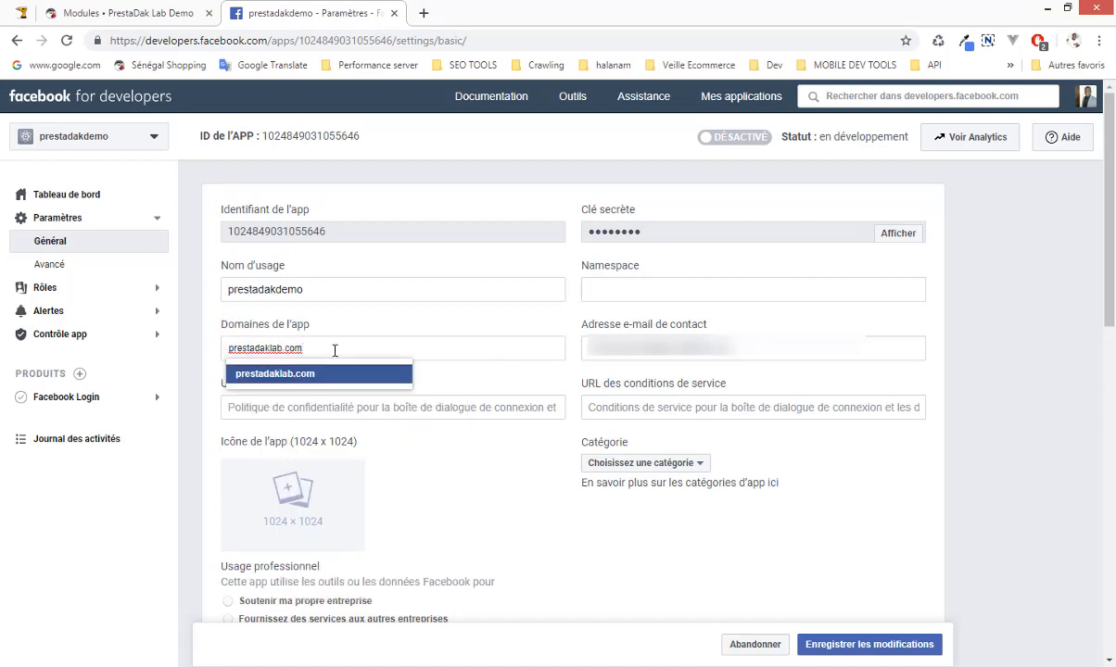
key("Return")
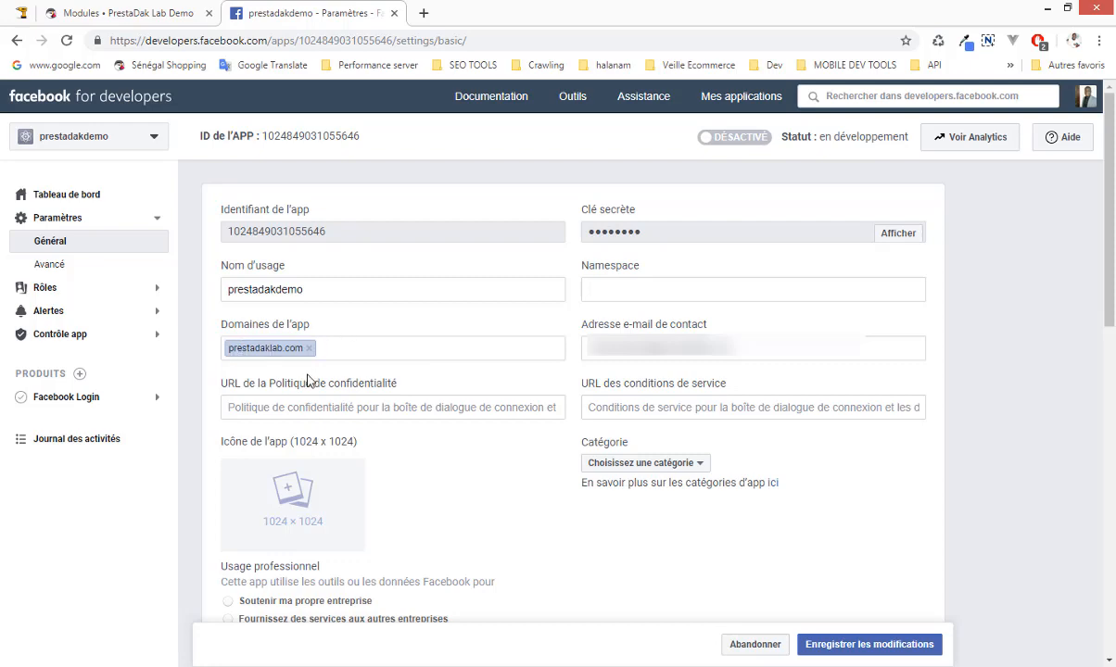
Check the site URL in the website section of the general settings and save the changes.
scroll(456, 425, "down", 1)
scroll(457, 421, "down", 4)
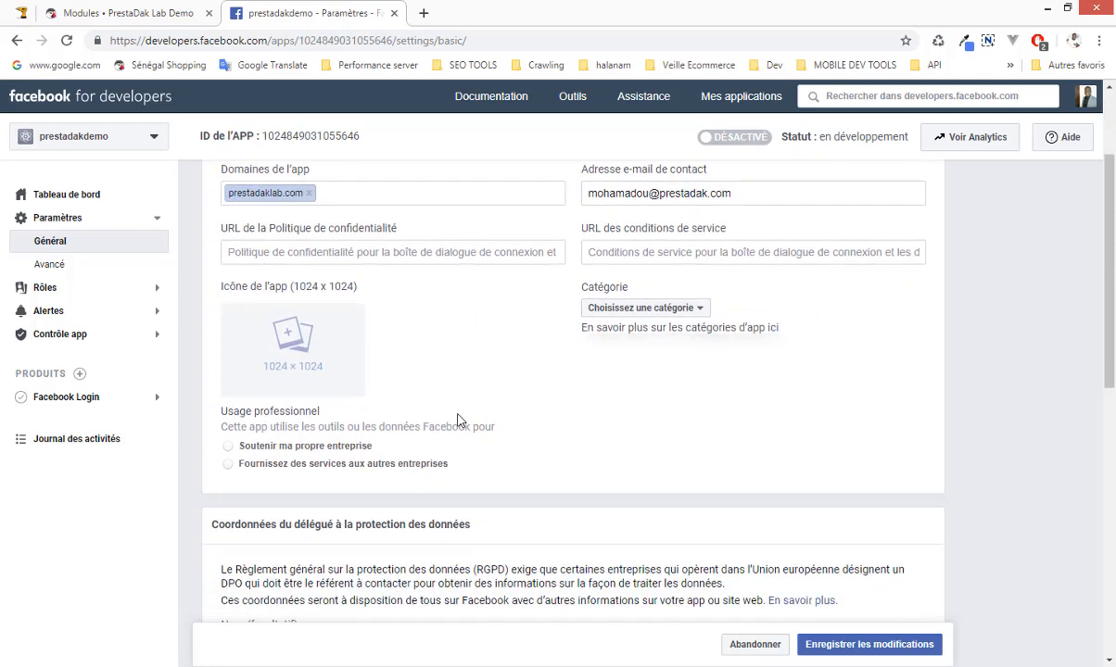
scroll(667, 492, "up", 4)
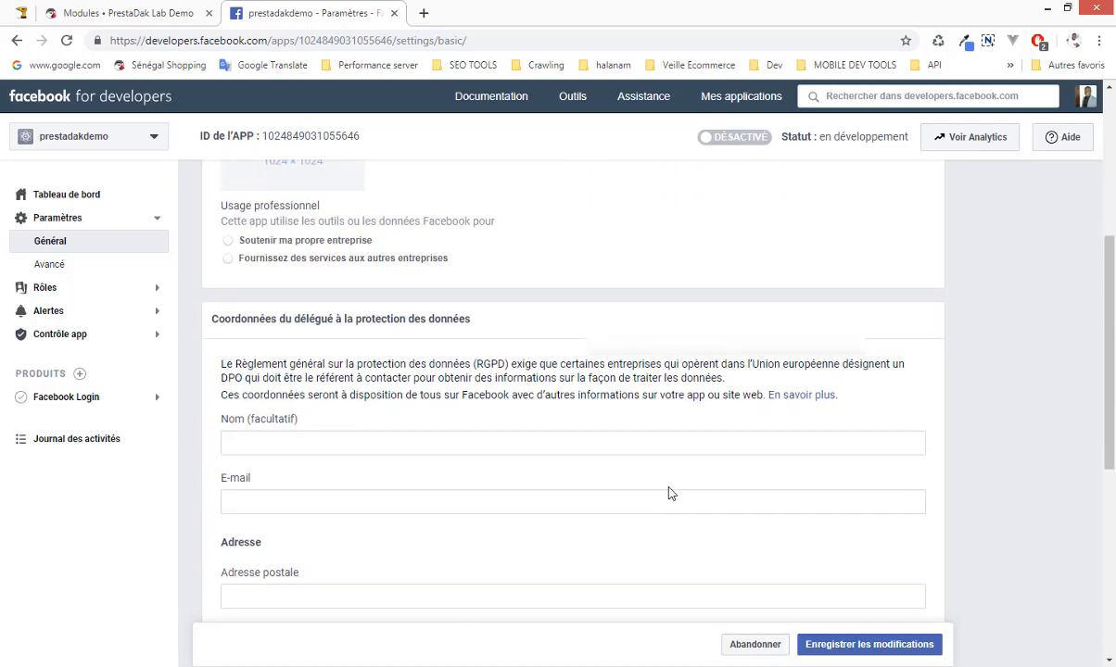
scroll(669, 488, "down", 10)
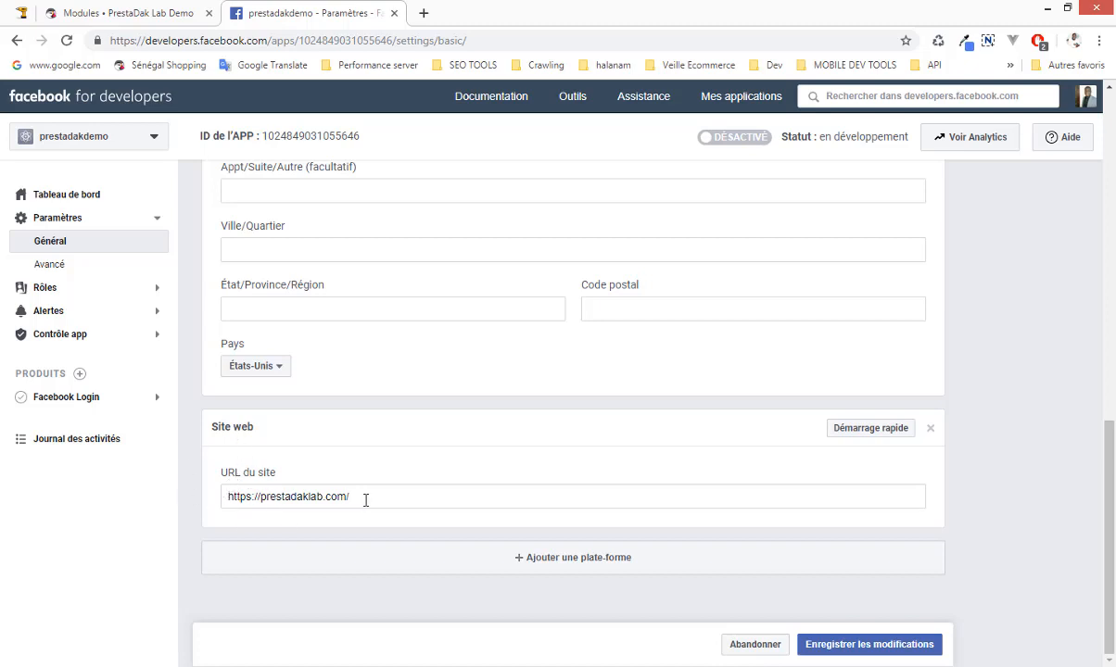
left_click_drag(369, 500, 220, 498)
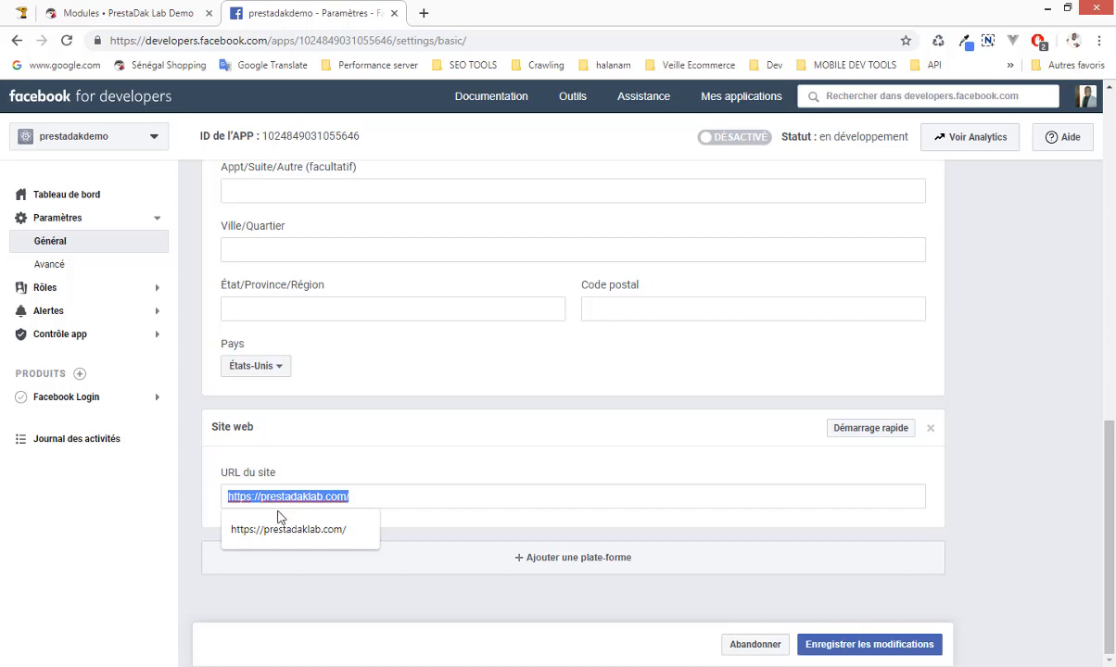
left_click(374, 503)
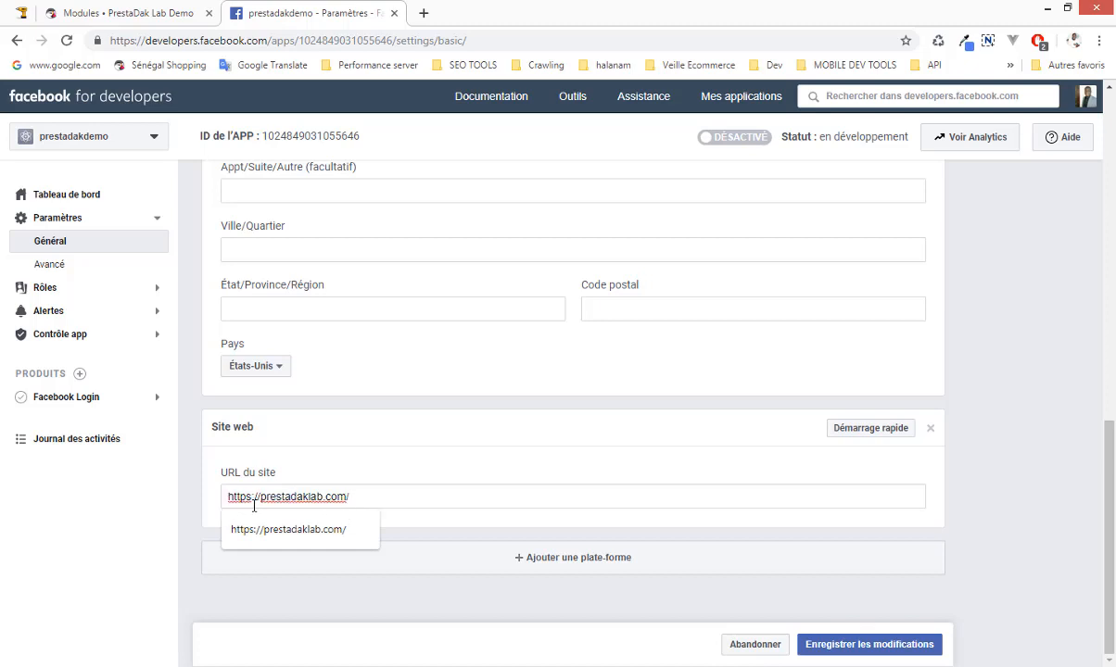
left_click_drag(228, 497, 251, 501)
left_click(358, 497)
left_click_drag(349, 496, 271, 500)
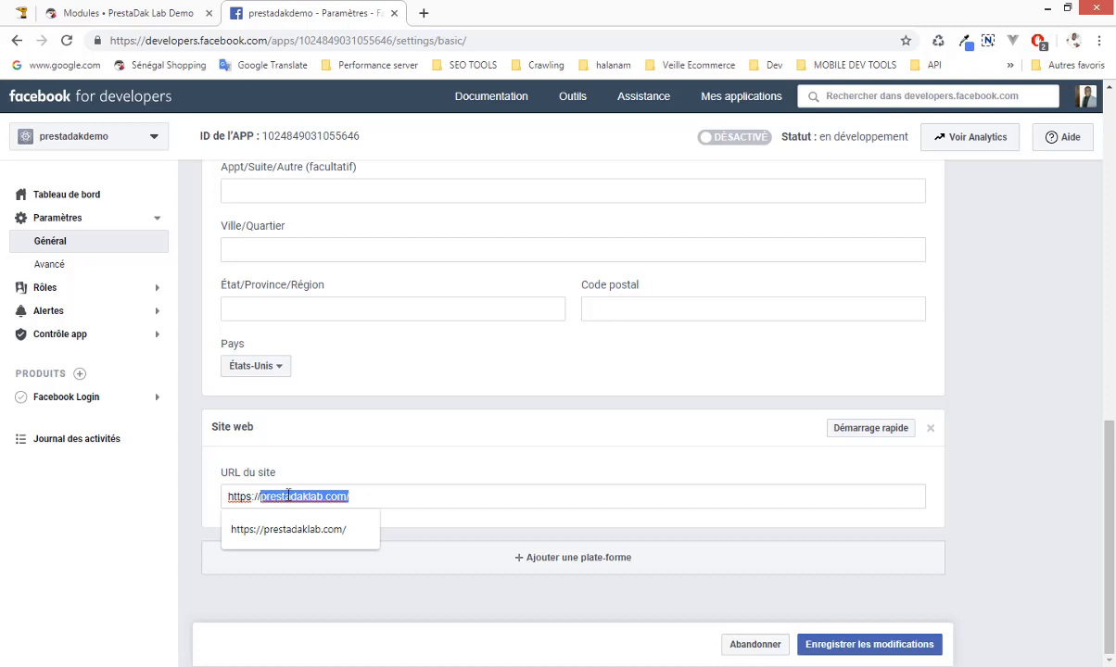
left_click(436, 487)
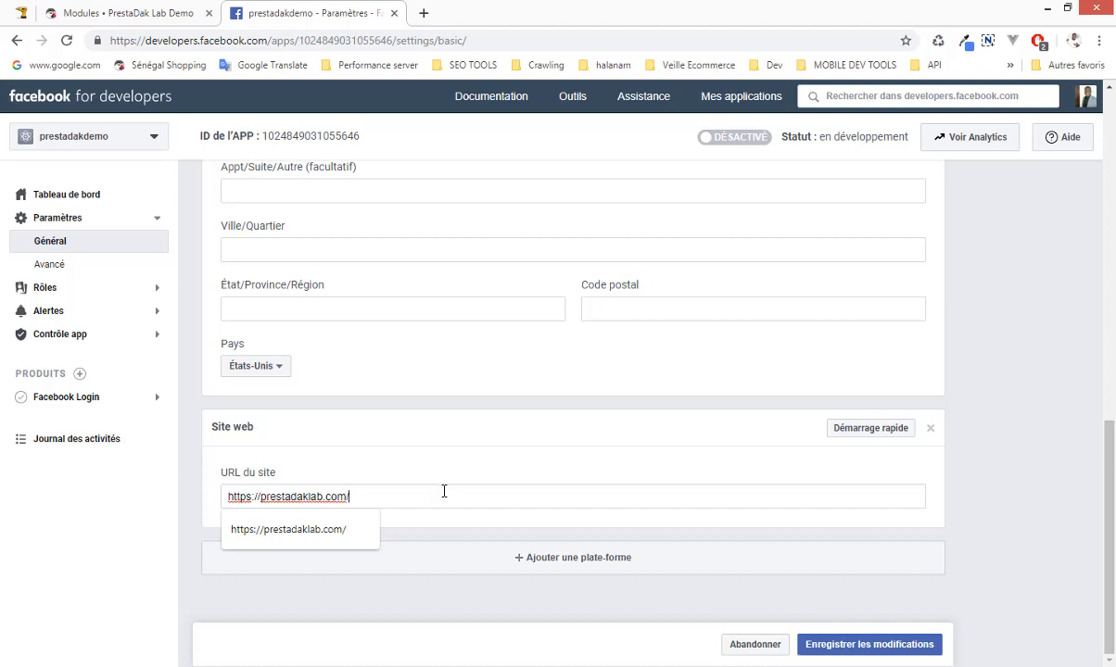
left_click(985, 614)
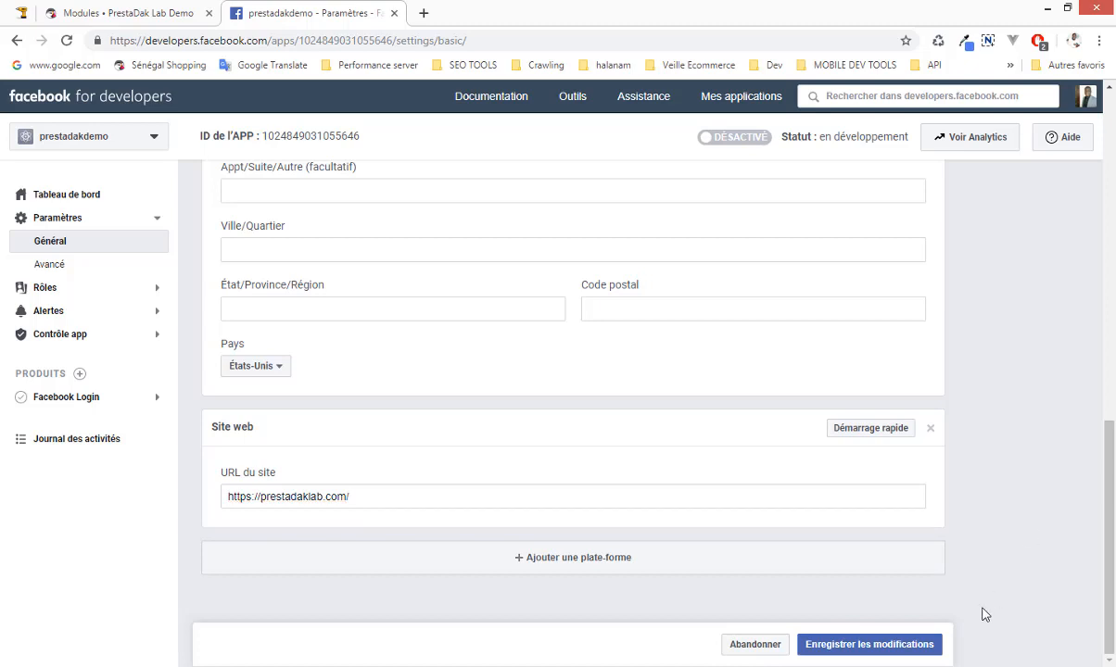
left_click(854, 653)
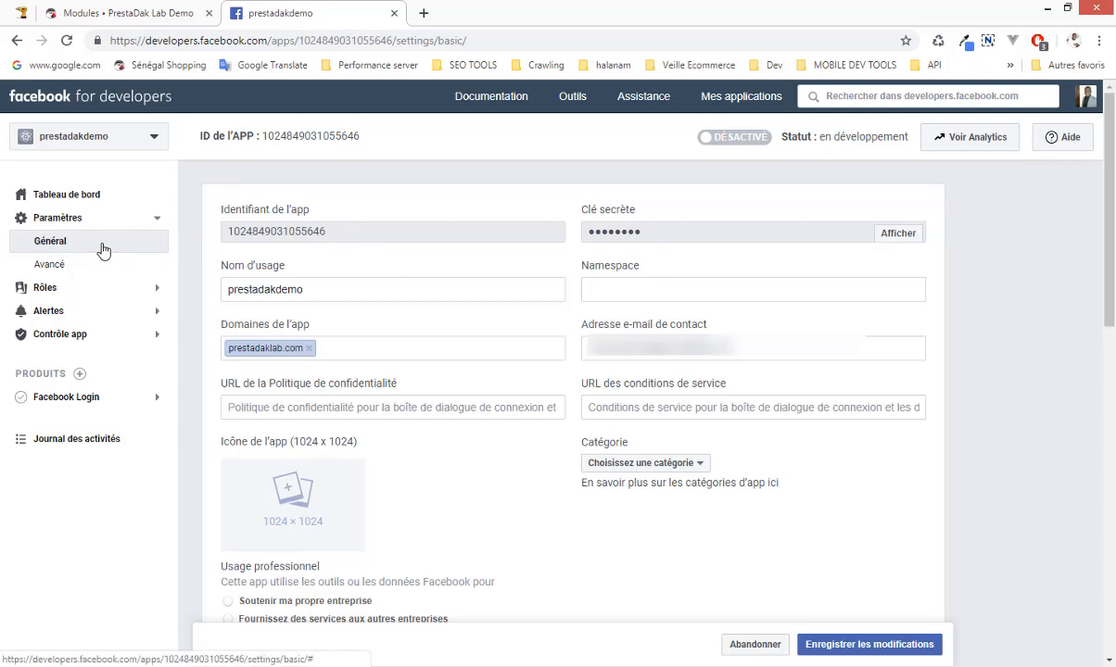
Copy the app ID from the Facebook settings, switch to PrestaShop and paste it as the module's Application ID.
double_click(289, 231)
right_click(290, 232)
left_click(302, 239)
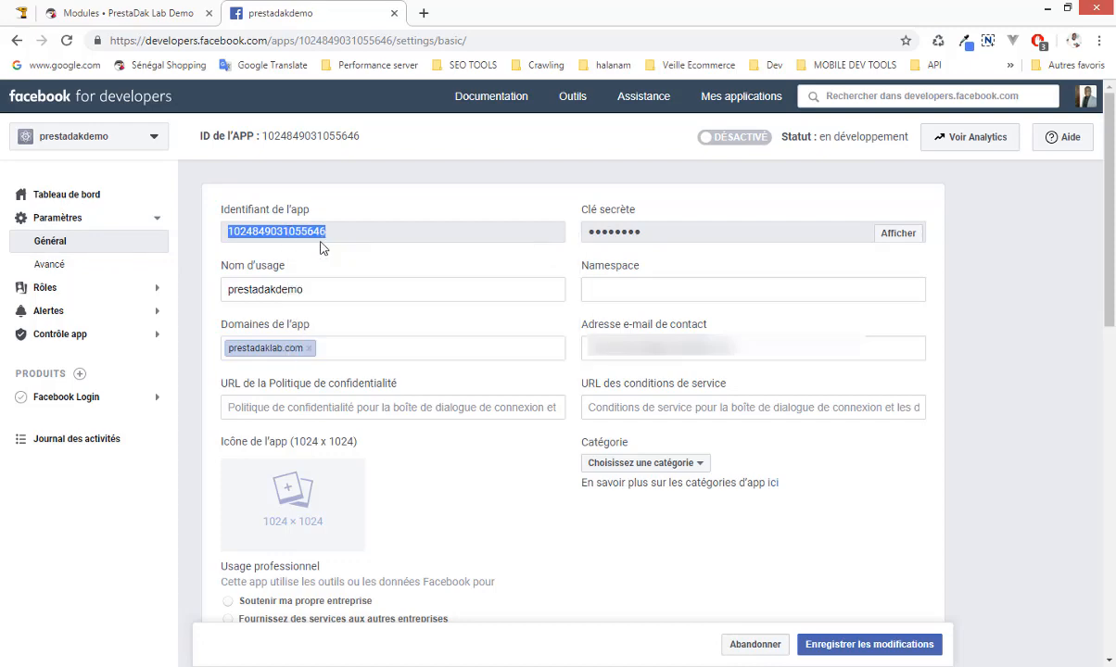
left_click(139, 13)
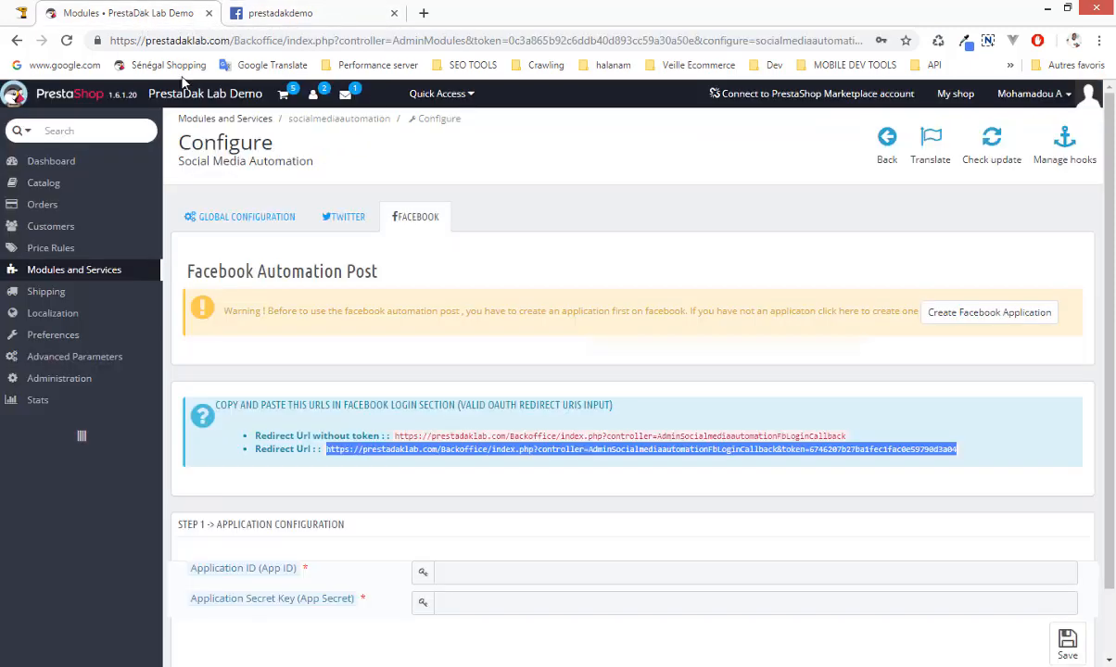
scroll(325, 417, "down", 1)
left_click(464, 497)
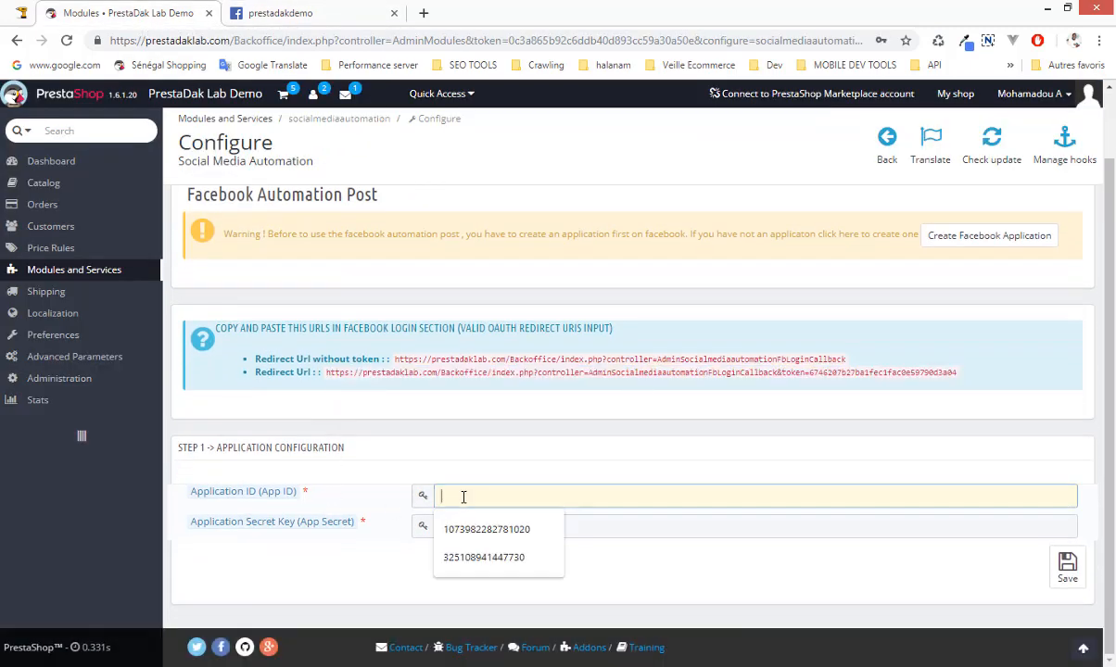
right_click(463, 497)
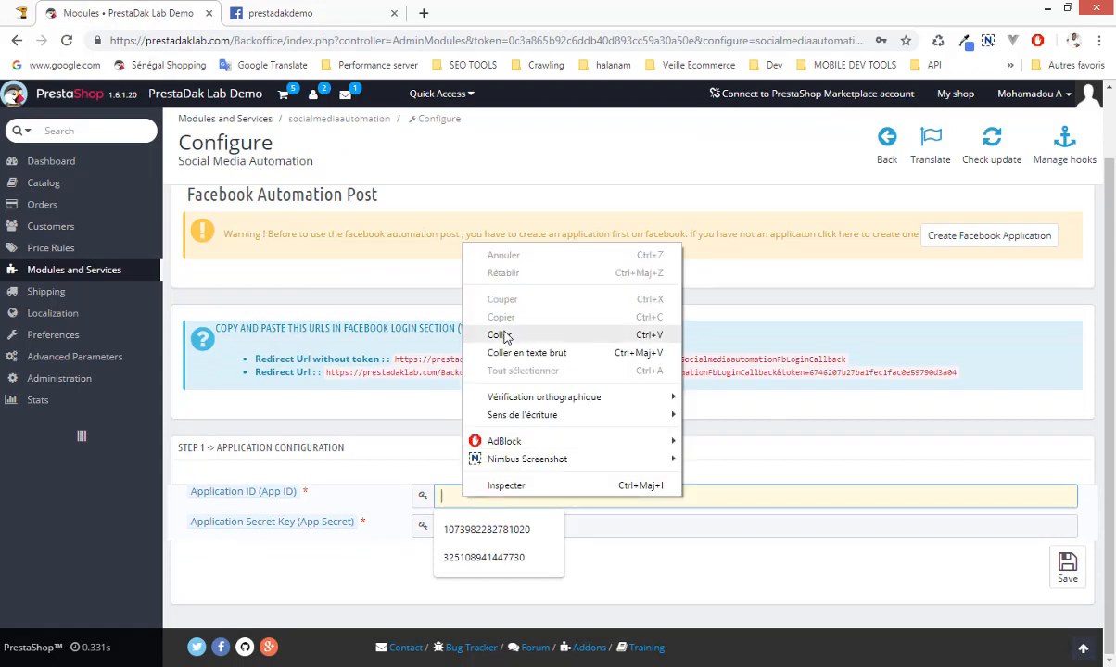
left_click(478, 316)
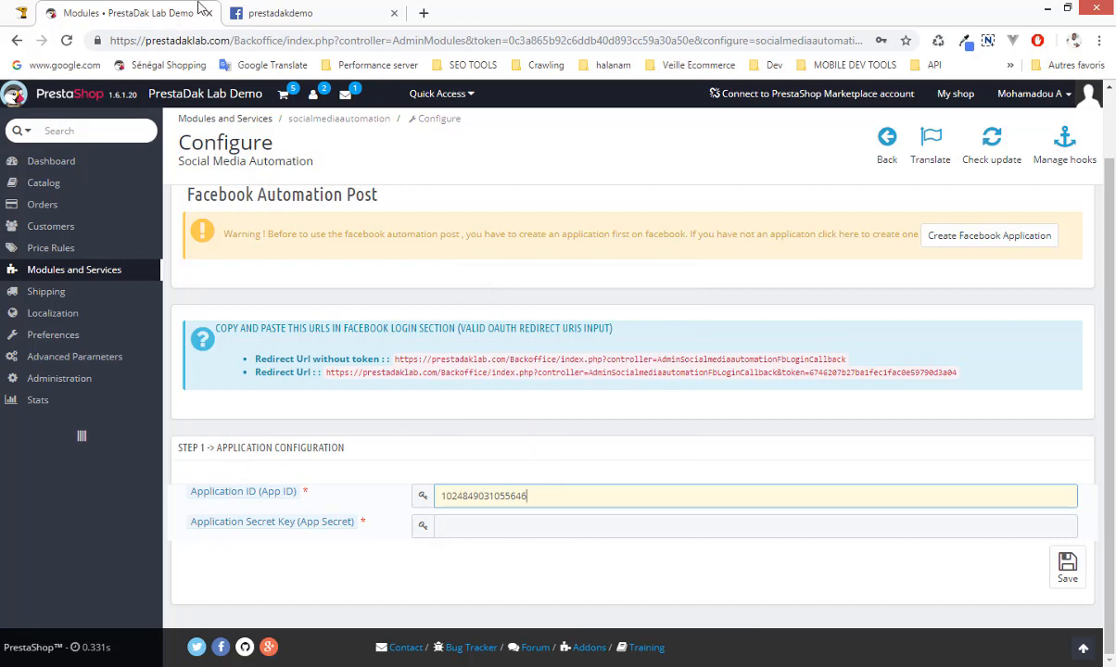
Return to the Facebook app's general settings and reveal the app's secret key by supplying the account password.
left_click(278, 13)
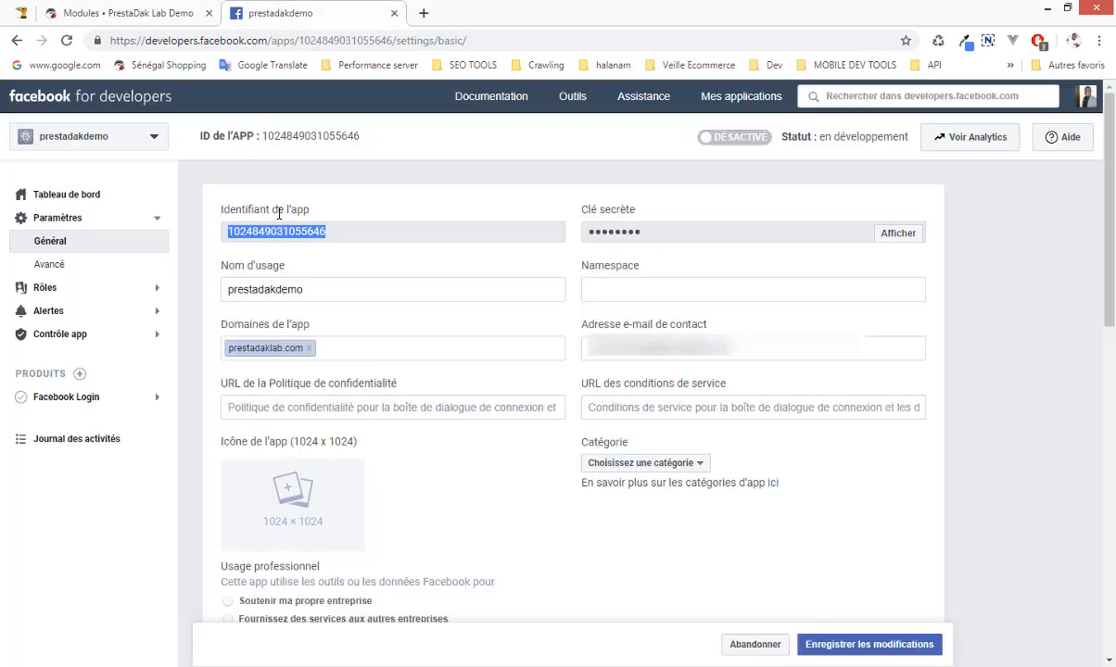
left_click(125, 13)
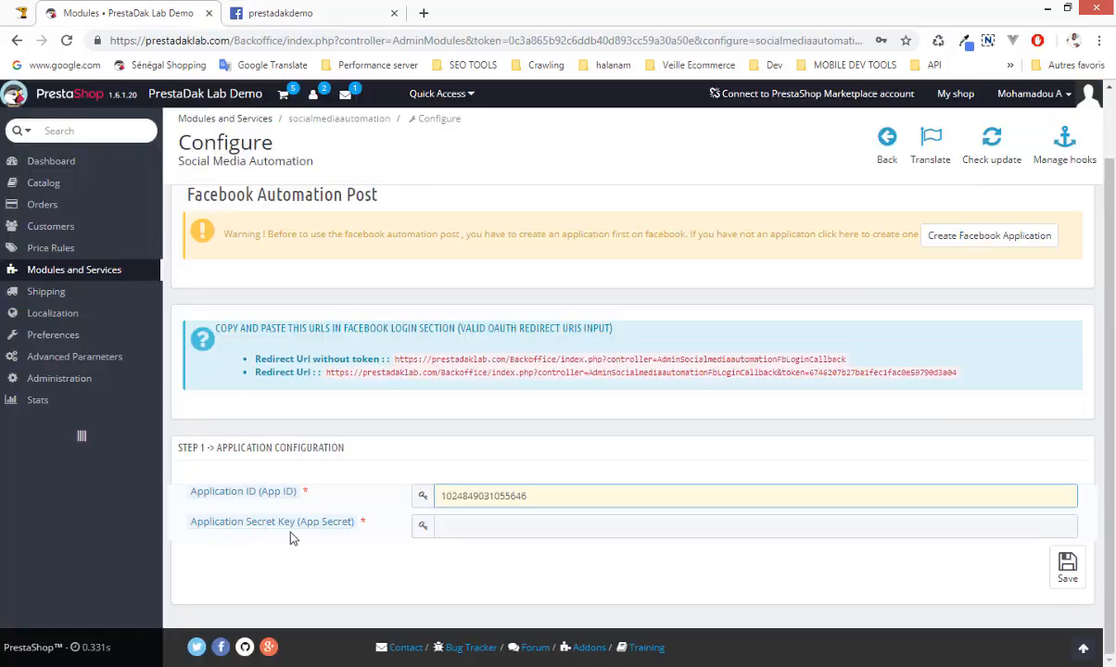
left_click(269, 13)
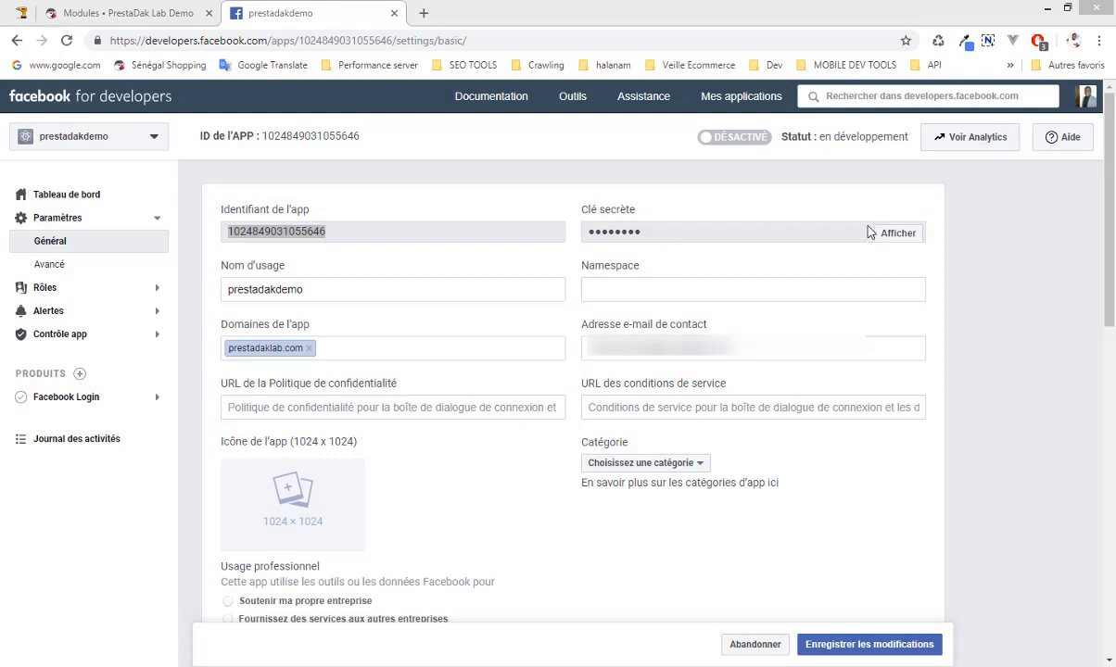
left_click(898, 235)
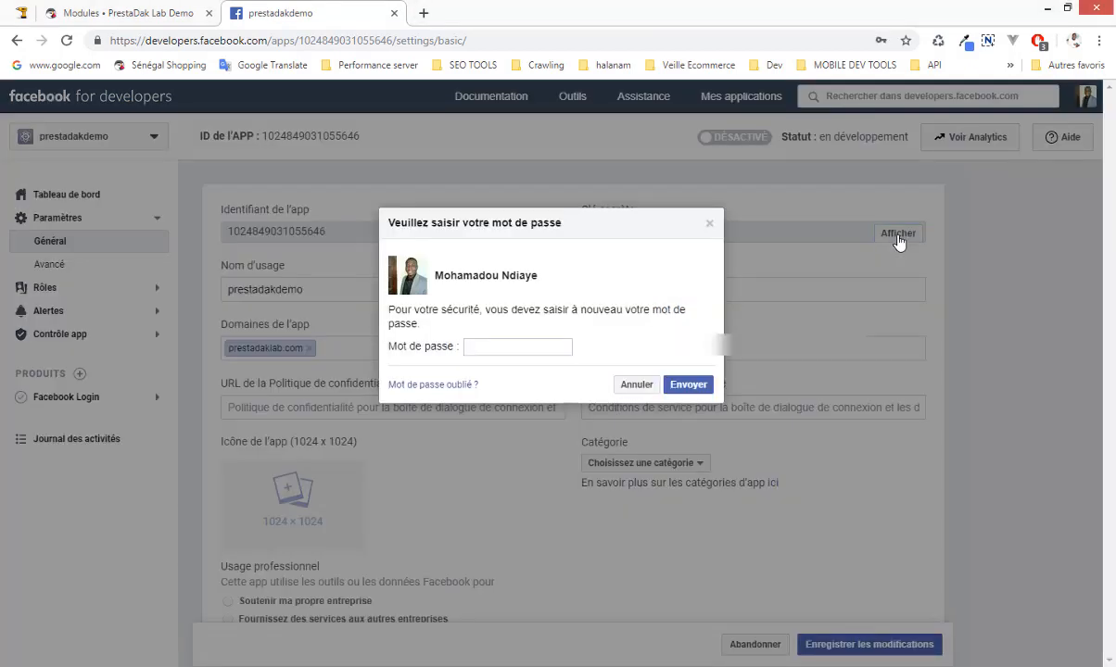
left_click(708, 226)
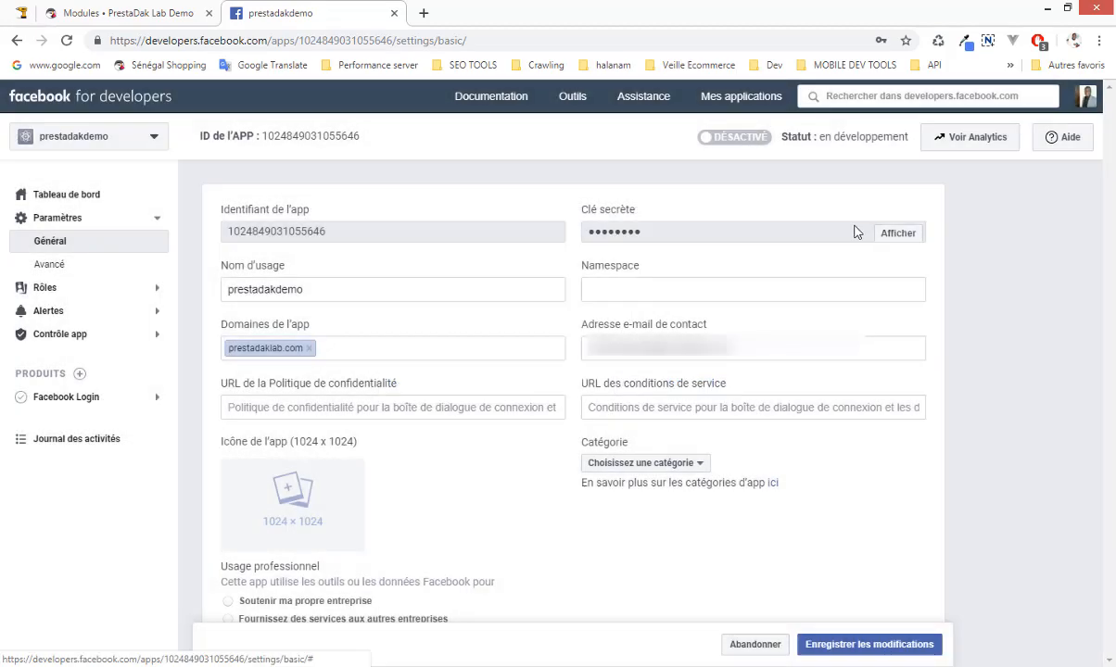
left_click(889, 235)
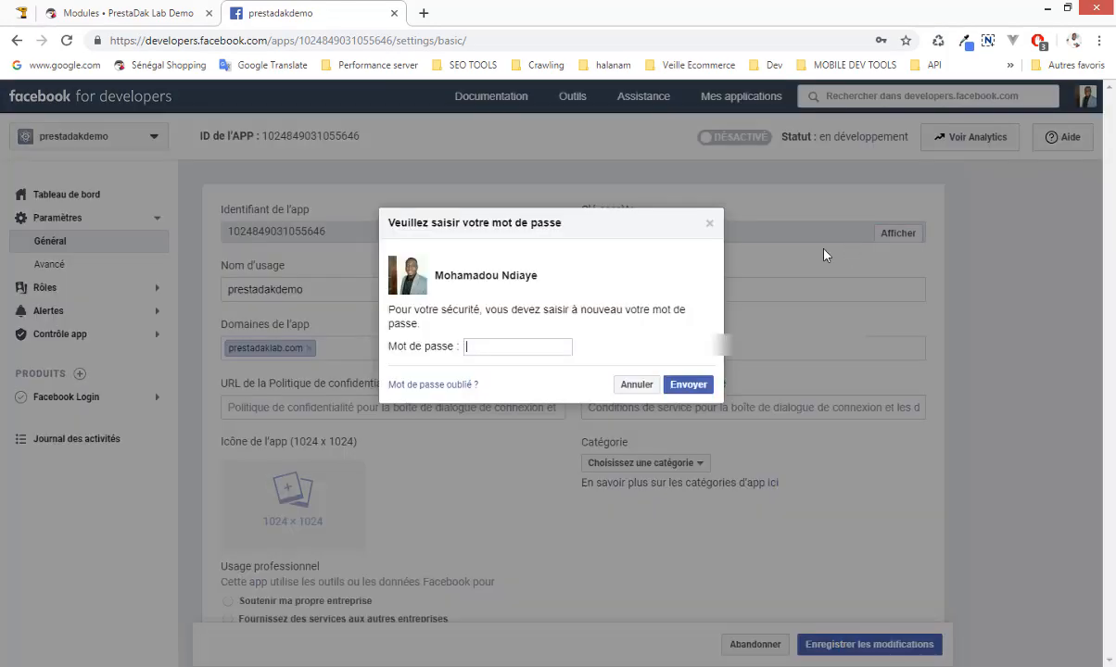
right_click(501, 347)
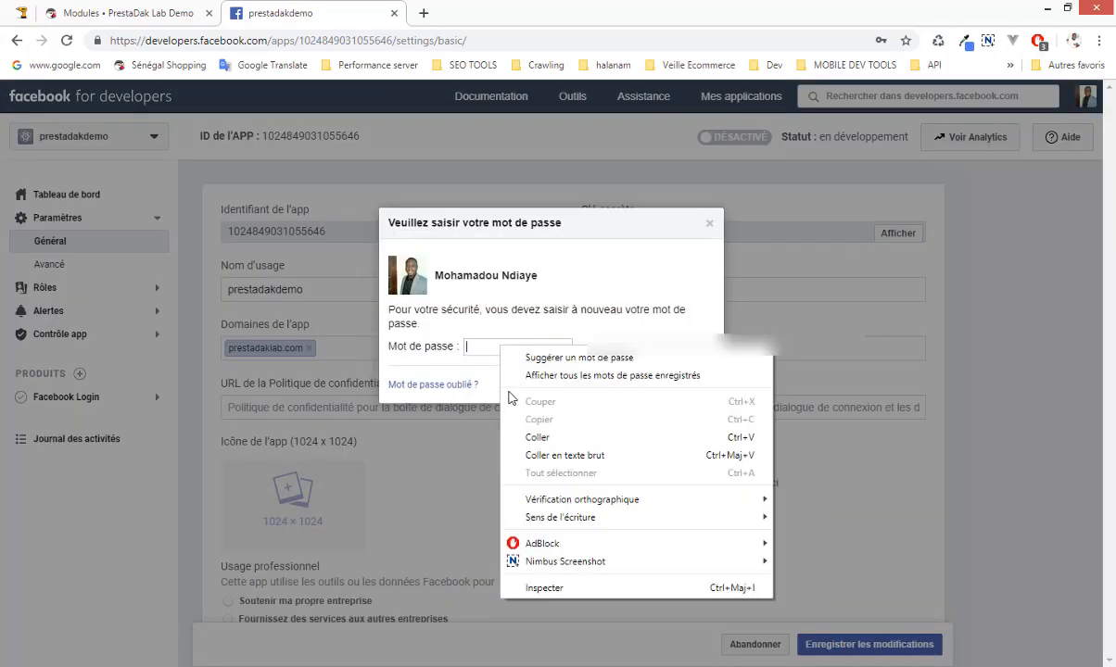
left_click(536, 455)
left_click(686, 386)
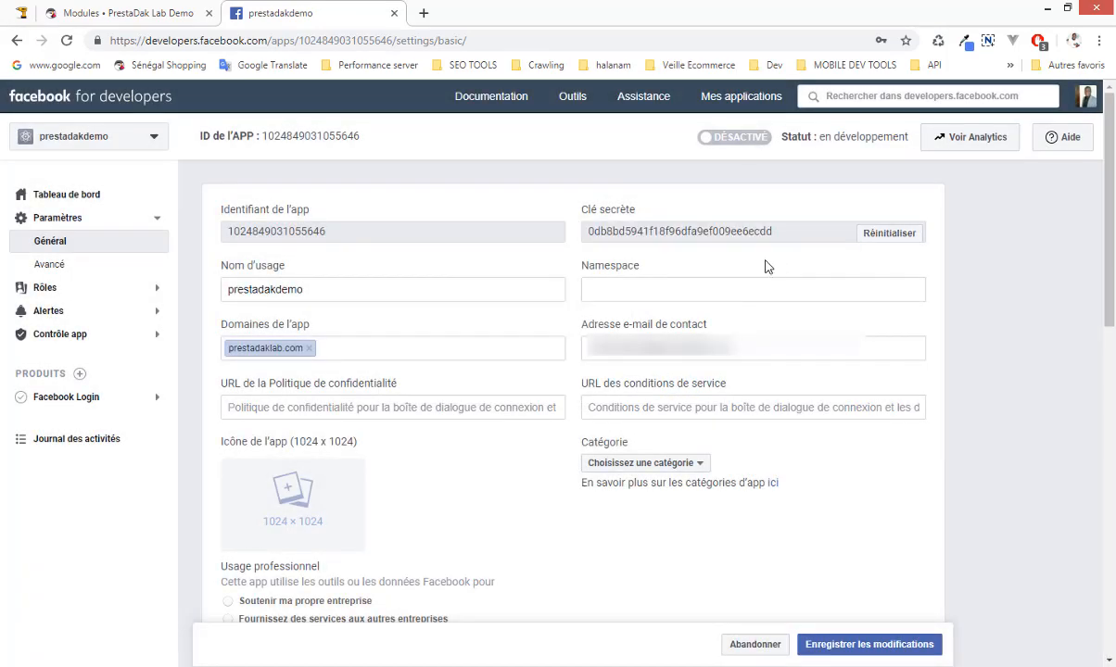
Copy the app's revealed secret key and switch to the PrestaShop module's Facebook configuration.
double_click(751, 230)
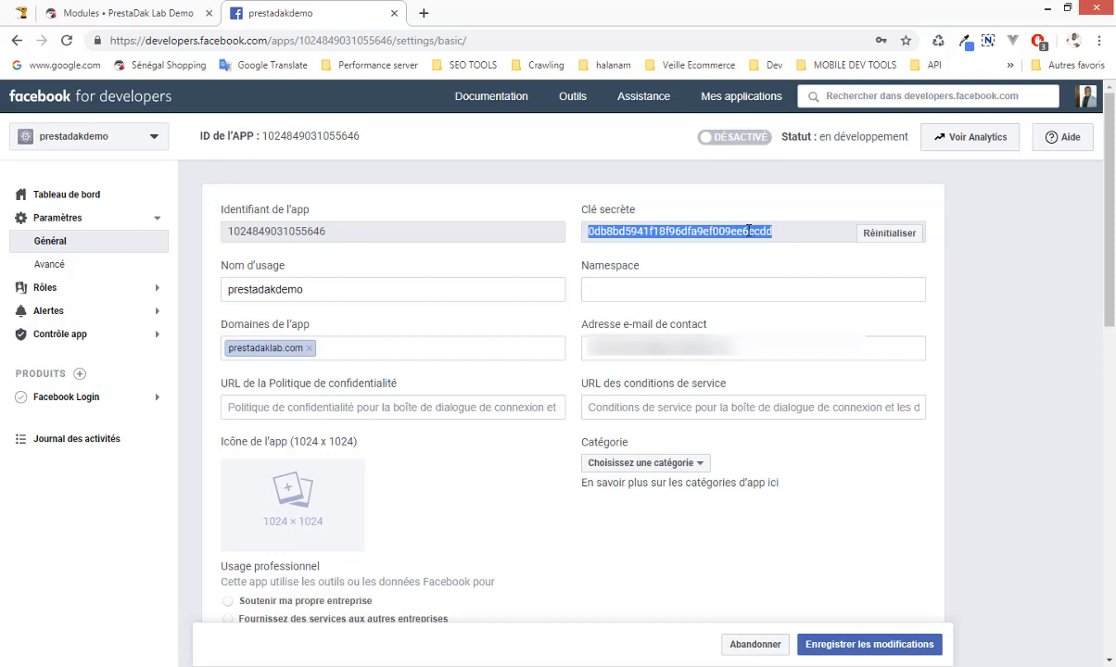
right_click(748, 230)
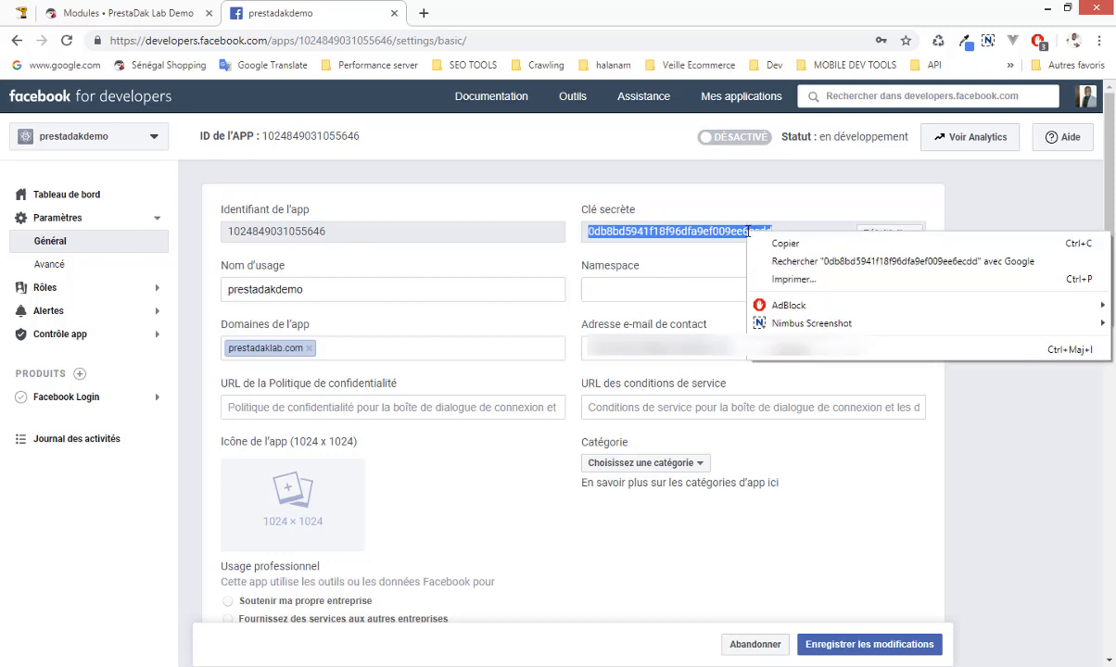
left_click(779, 243)
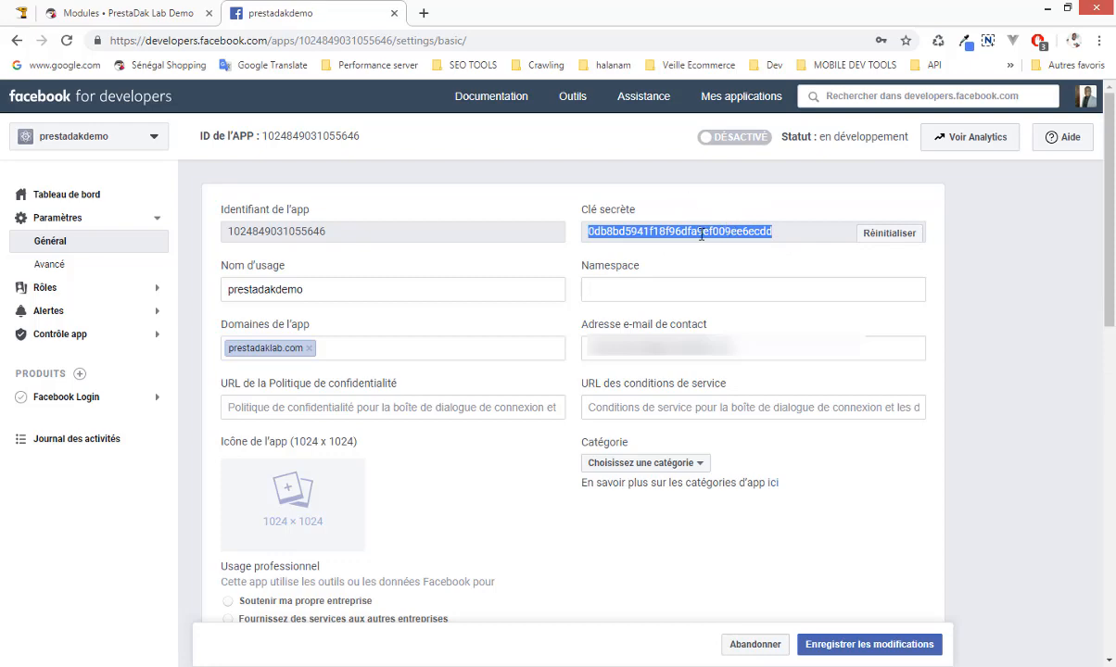
left_click(169, 17)
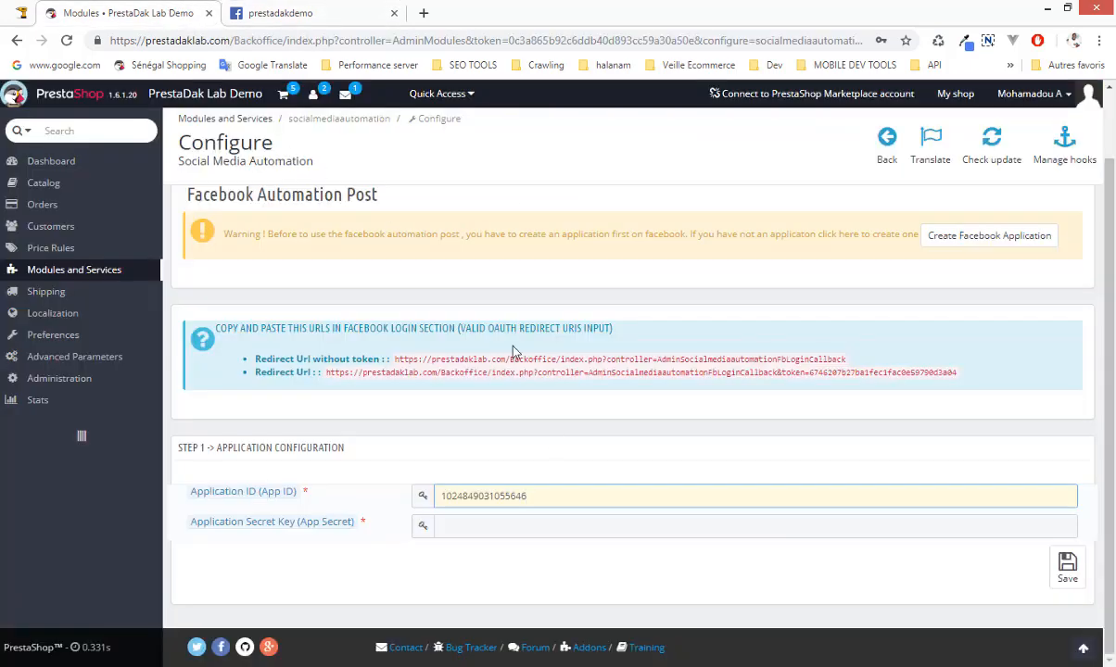
Paste the copied secret key as the module's Application Secret Key and save the application configuration.
right_click(466, 526)
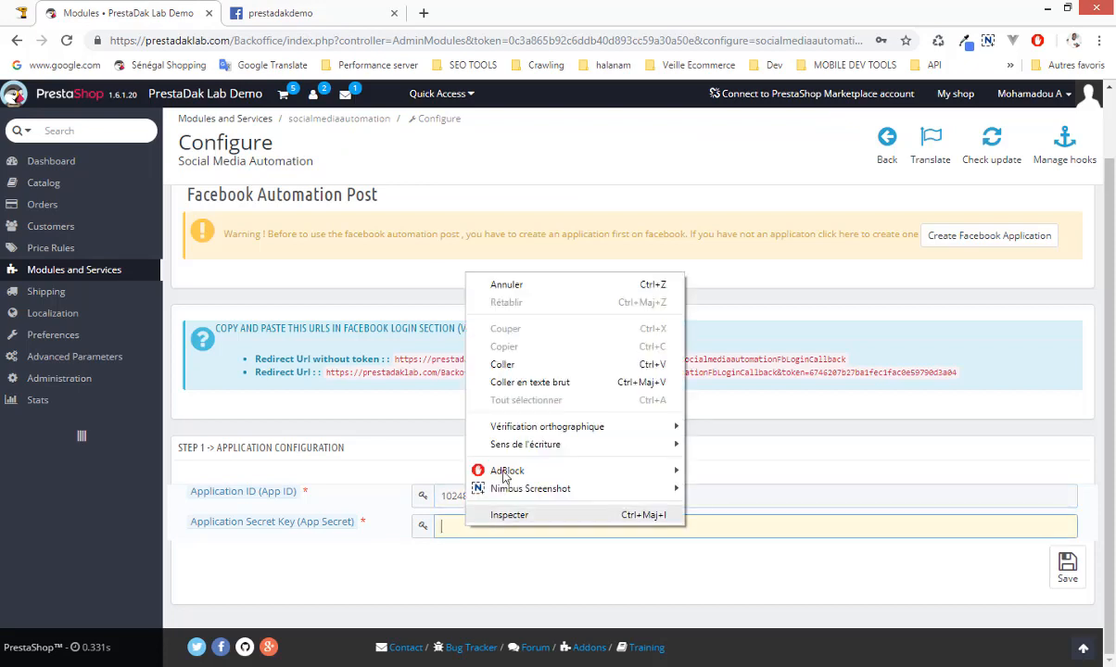
left_click(511, 367)
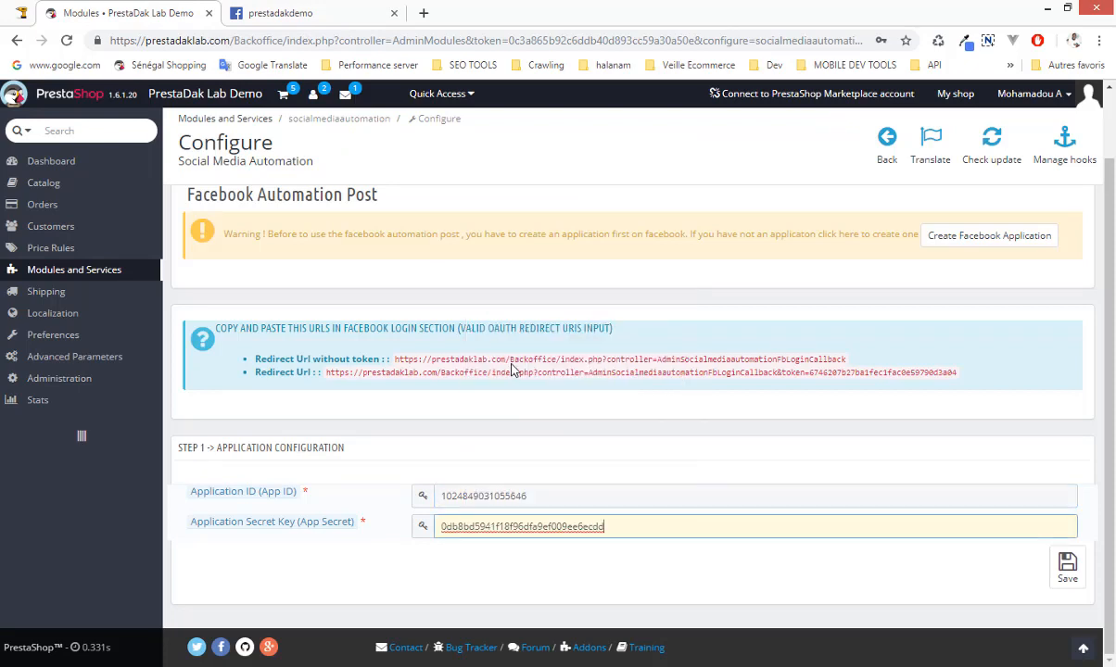
left_click(559, 459)
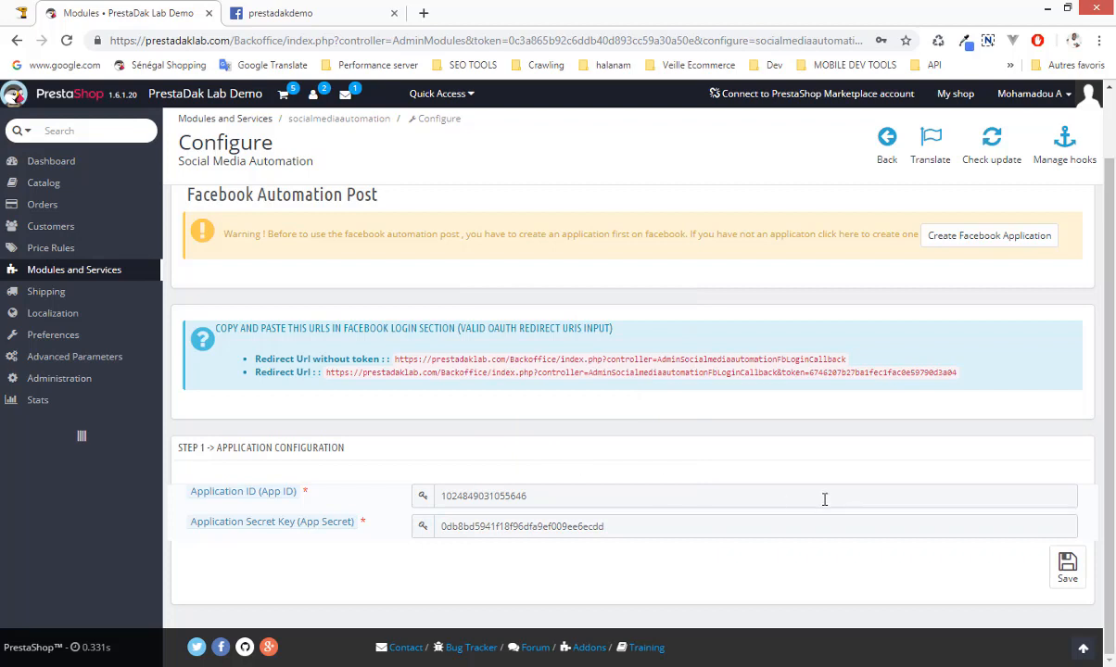
left_click(1067, 567)
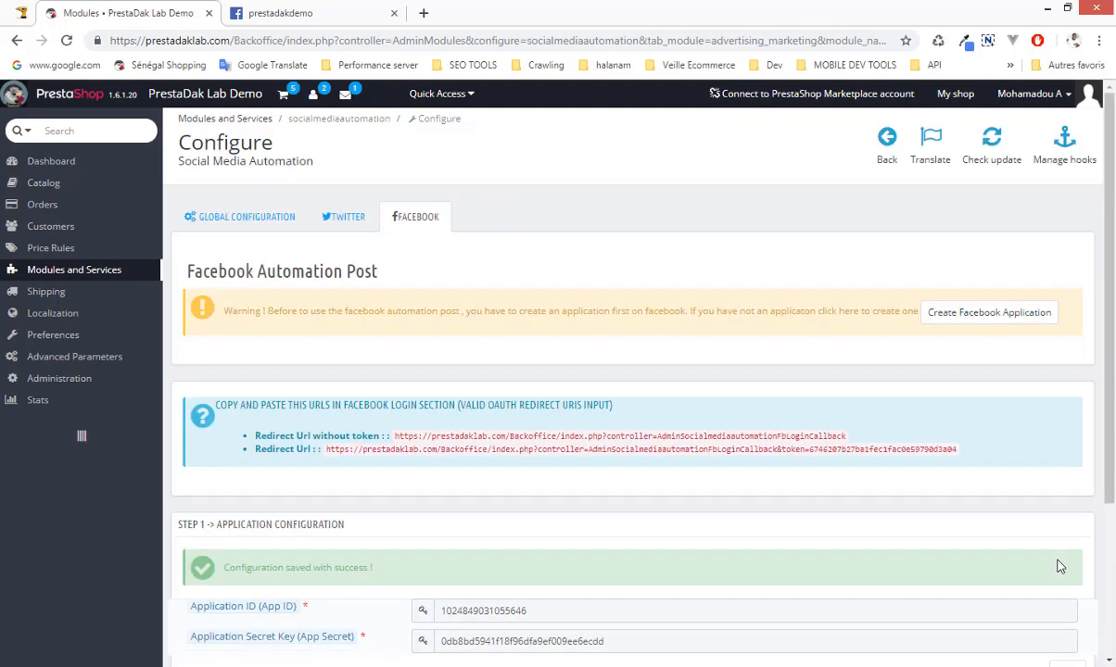
Connect the app from the account login section and continue on Facebook with the signed-in account.
scroll(913, 490, "down", 3)
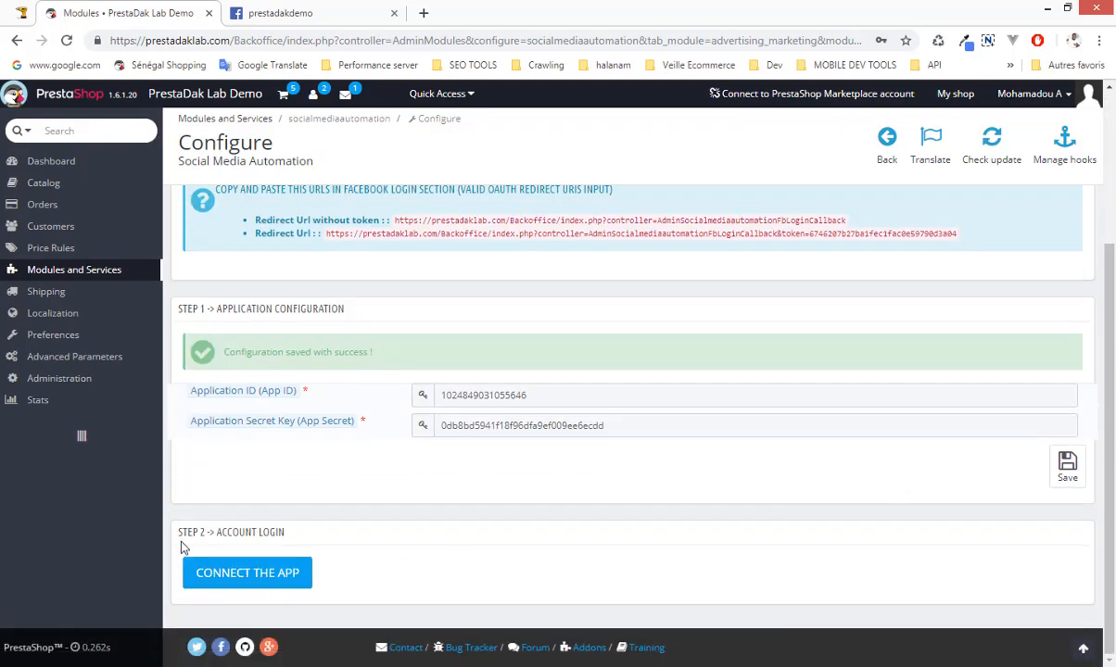
left_click_drag(179, 534, 205, 534)
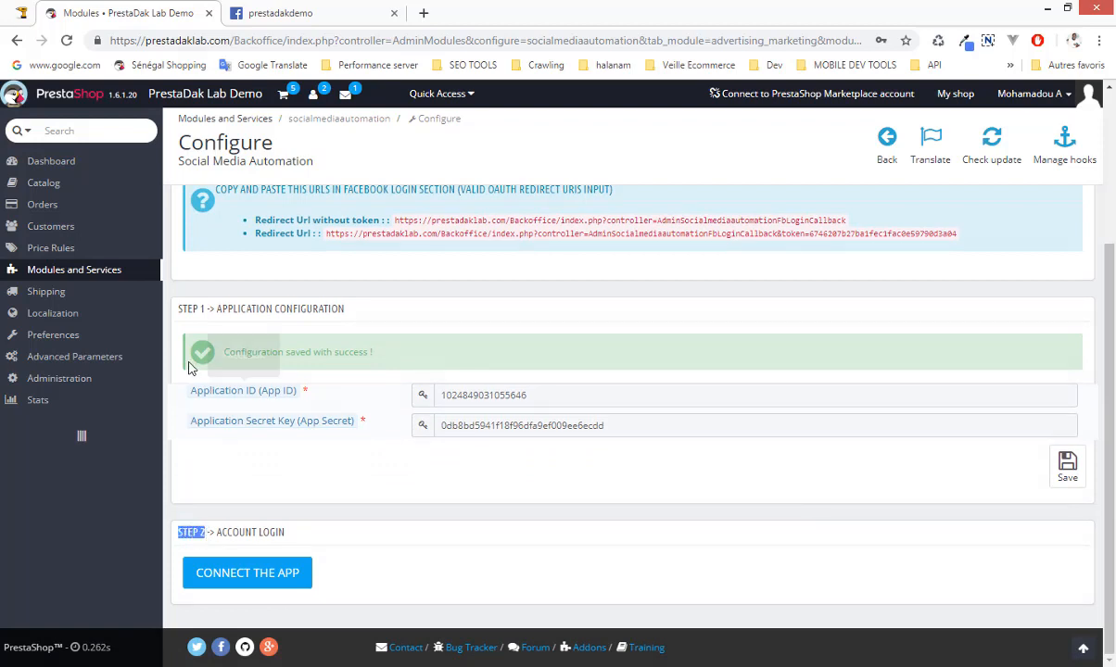
left_click_drag(178, 307, 212, 309)
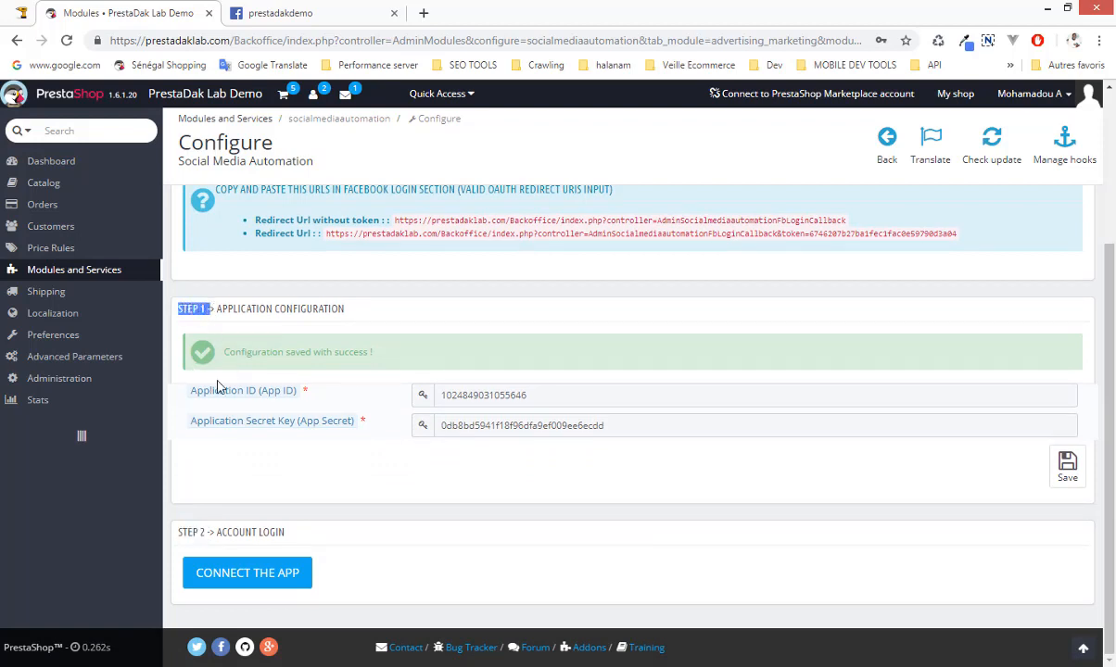
left_click_drag(205, 534, 184, 535)
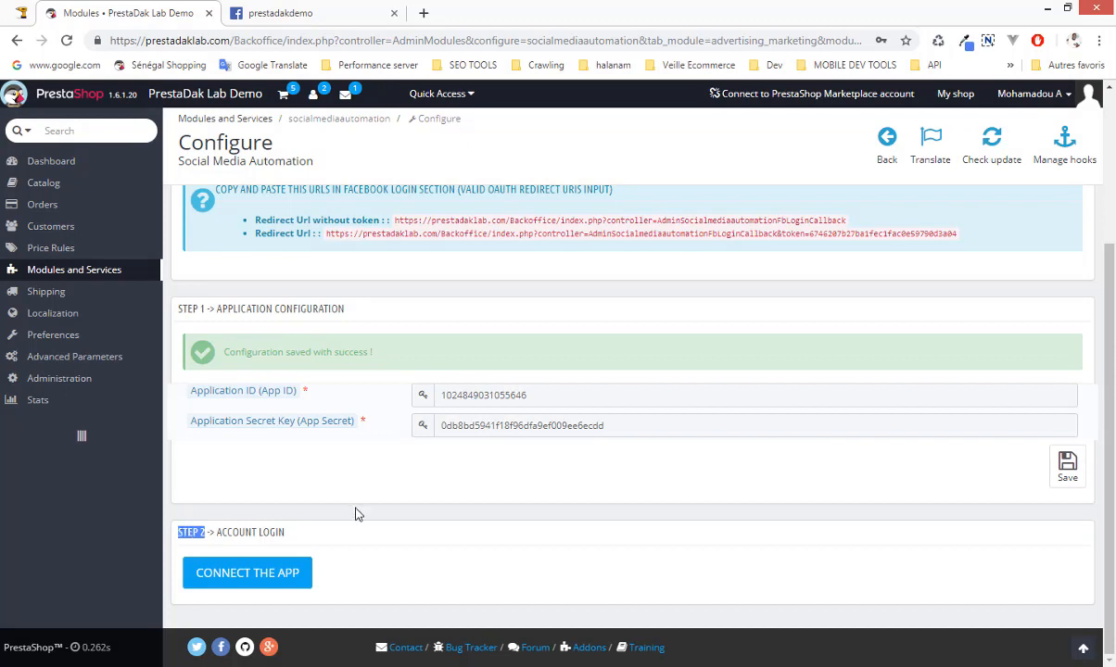
left_click(343, 552)
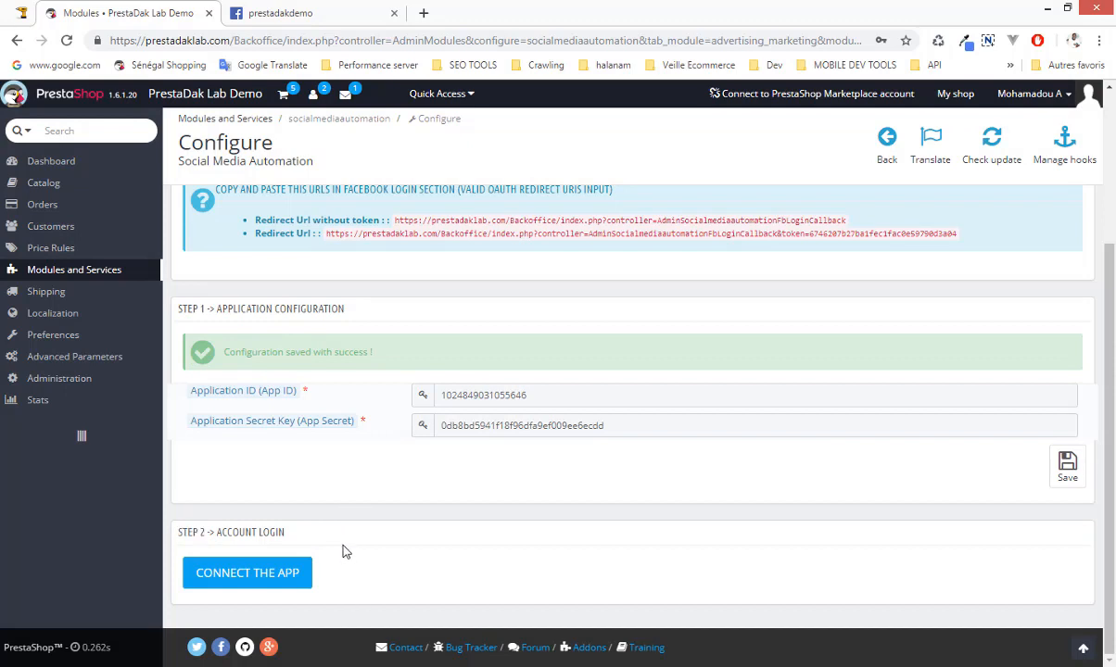
left_click(254, 576)
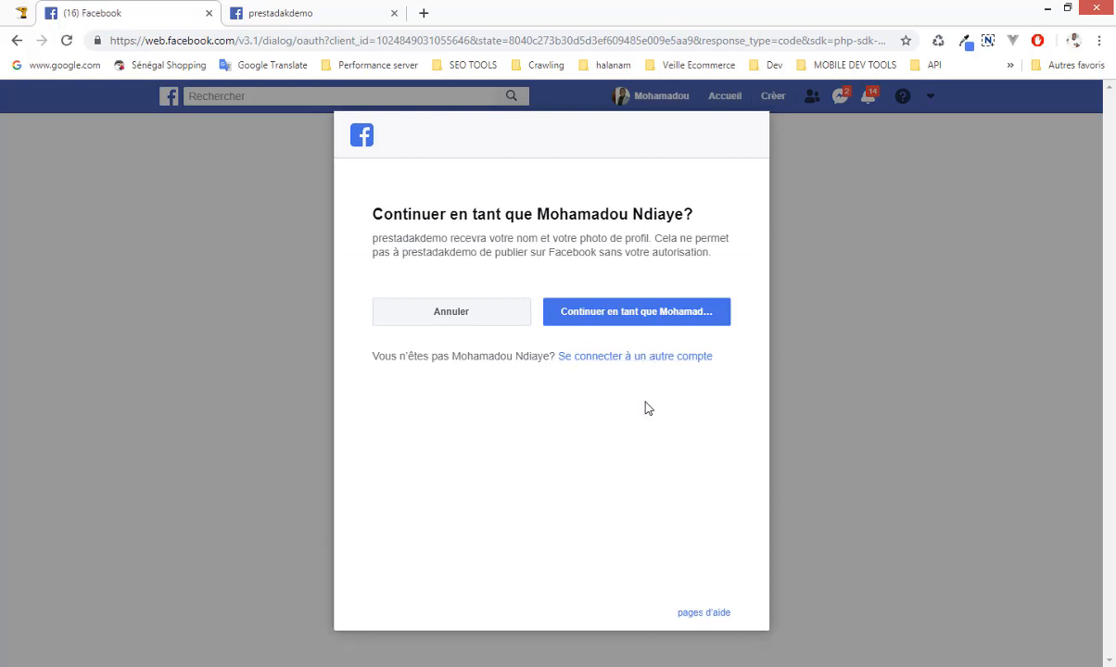
left_click(646, 315)
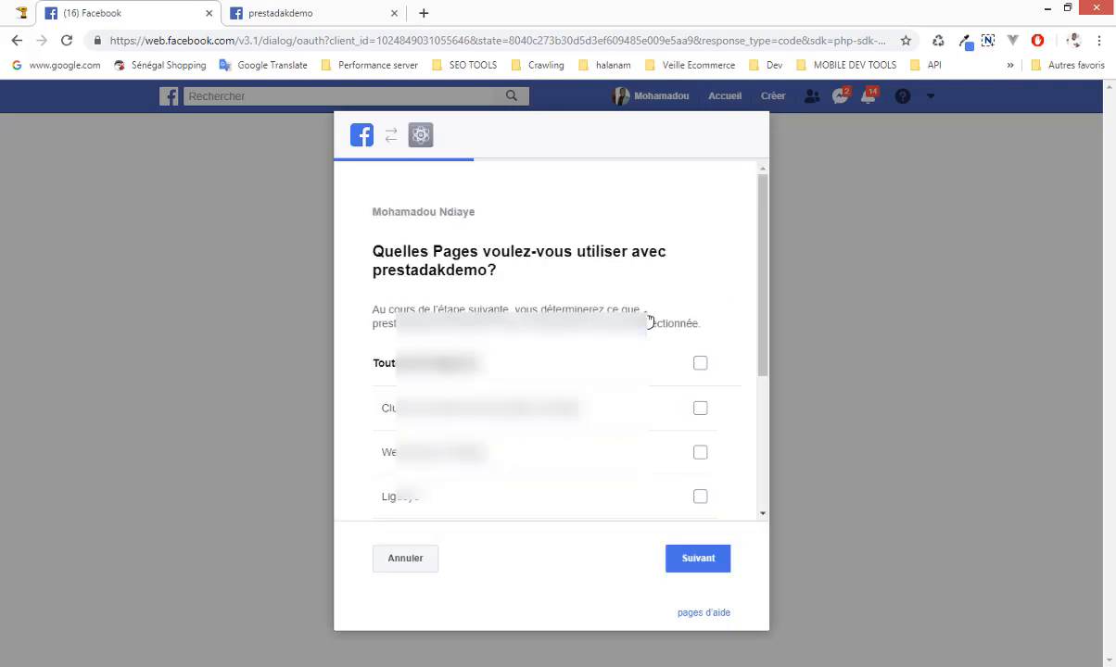
Select Webmasters Sénégal, Ligueye, both PrestaDak pages and the last listed page for use with prestadakdemo, and proceed to the permissions.
scroll(650, 341, "down", 1)
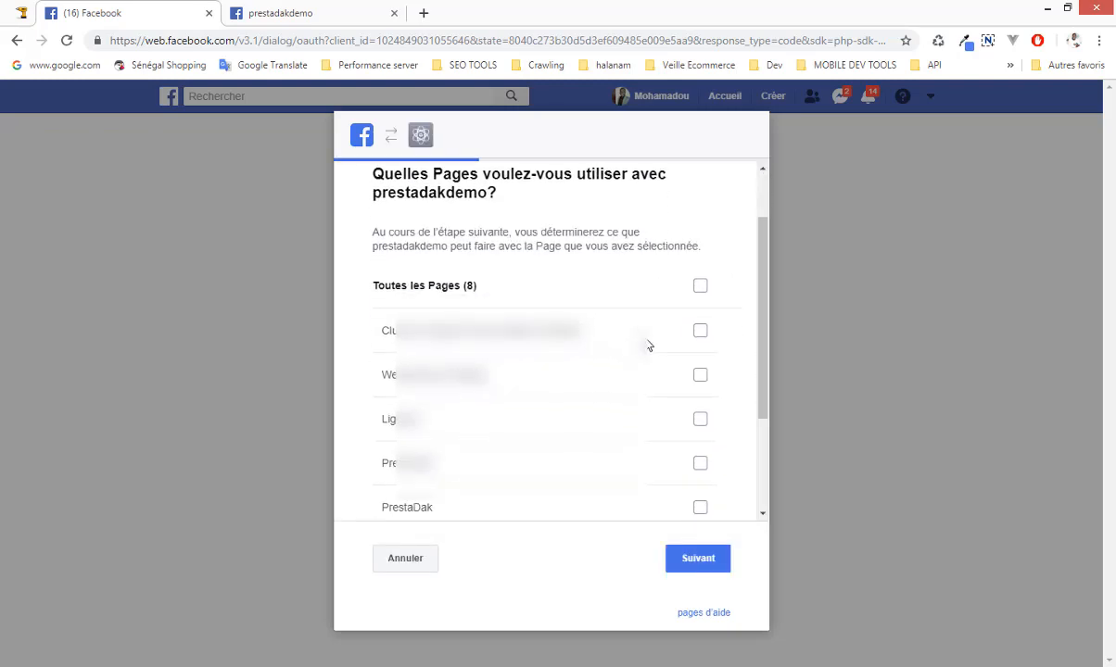
left_click(700, 377)
scroll(700, 387, "down", 1)
left_click(701, 348)
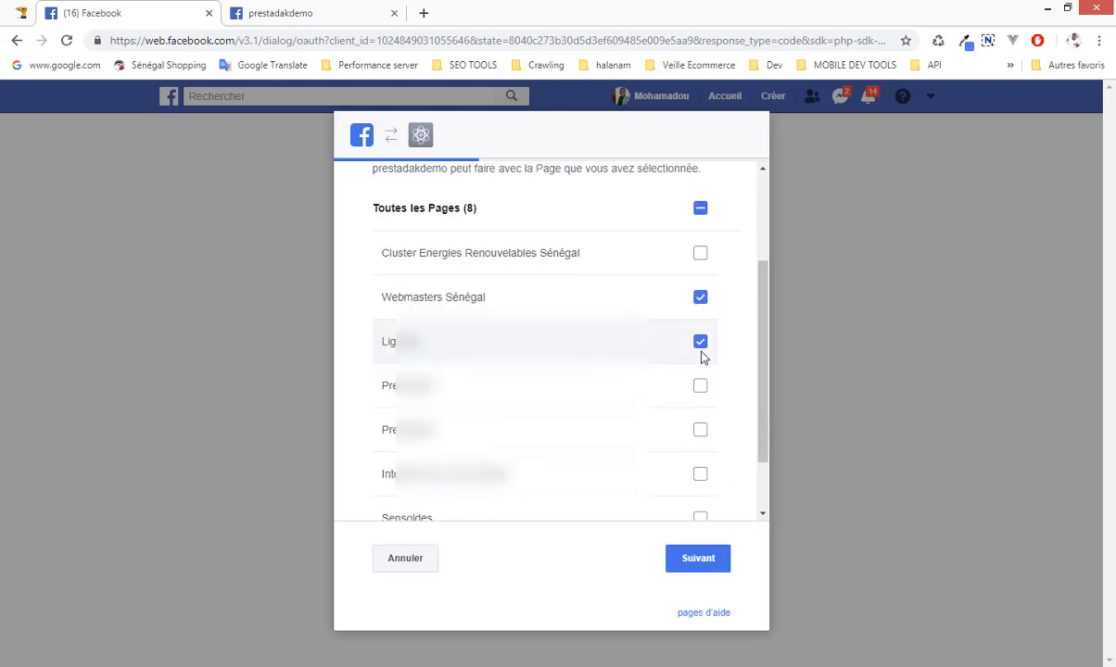
scroll(703, 405, "down", 1)
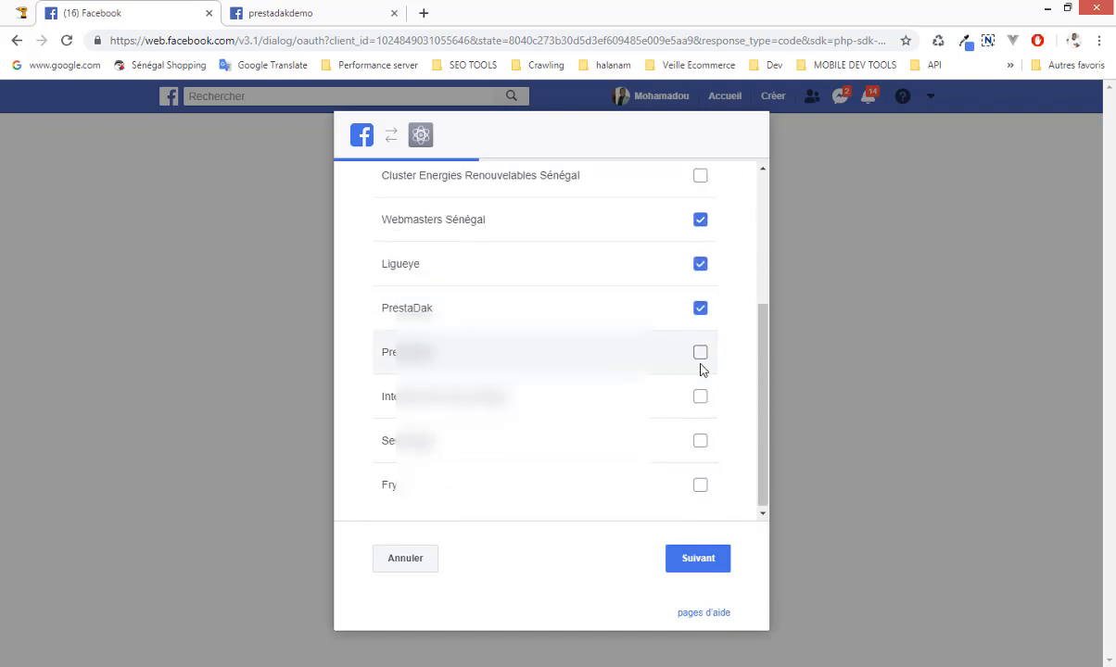
left_click(701, 356)
left_click(701, 400)
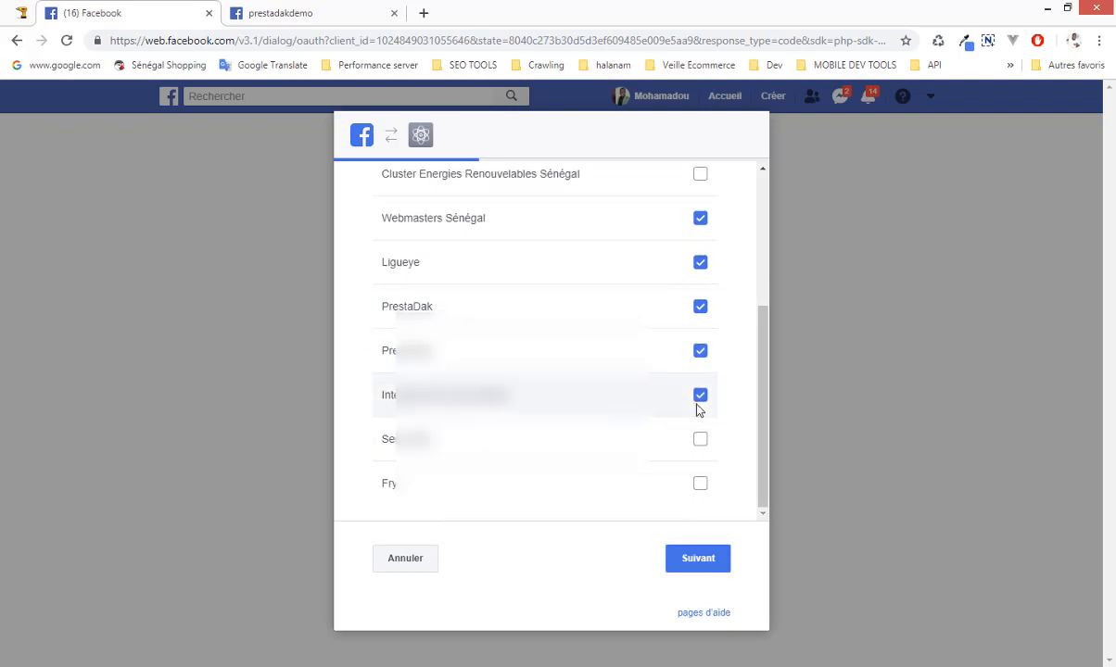
left_click(700, 404)
left_click(699, 487)
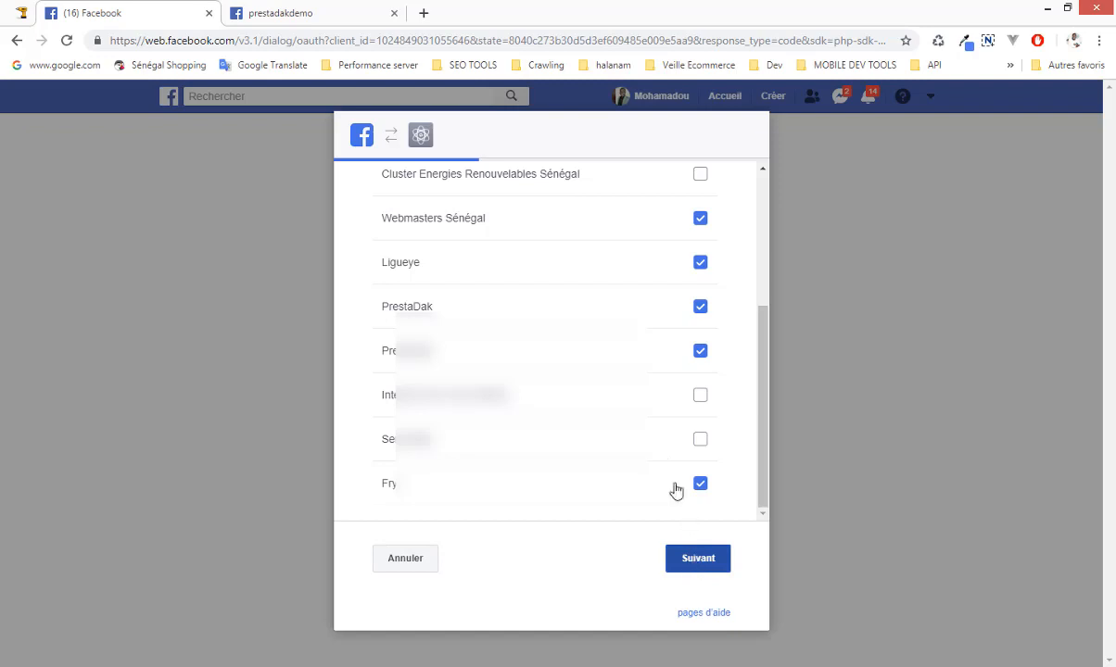
scroll(672, 491, "up", 3)
scroll(671, 470, "down", 2)
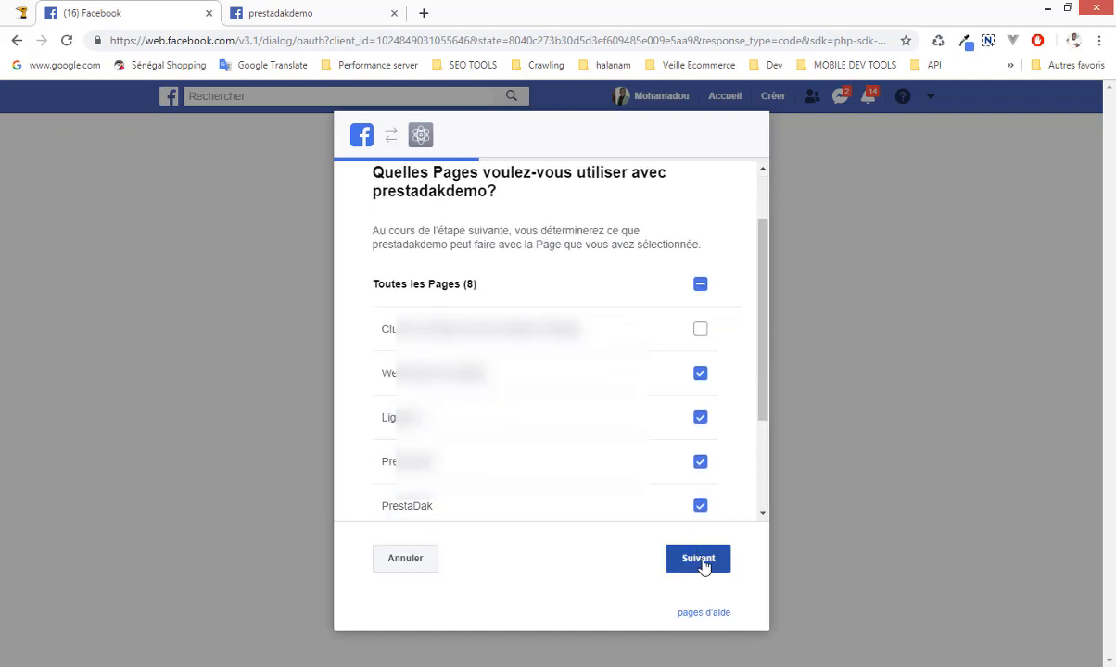
left_click(705, 559)
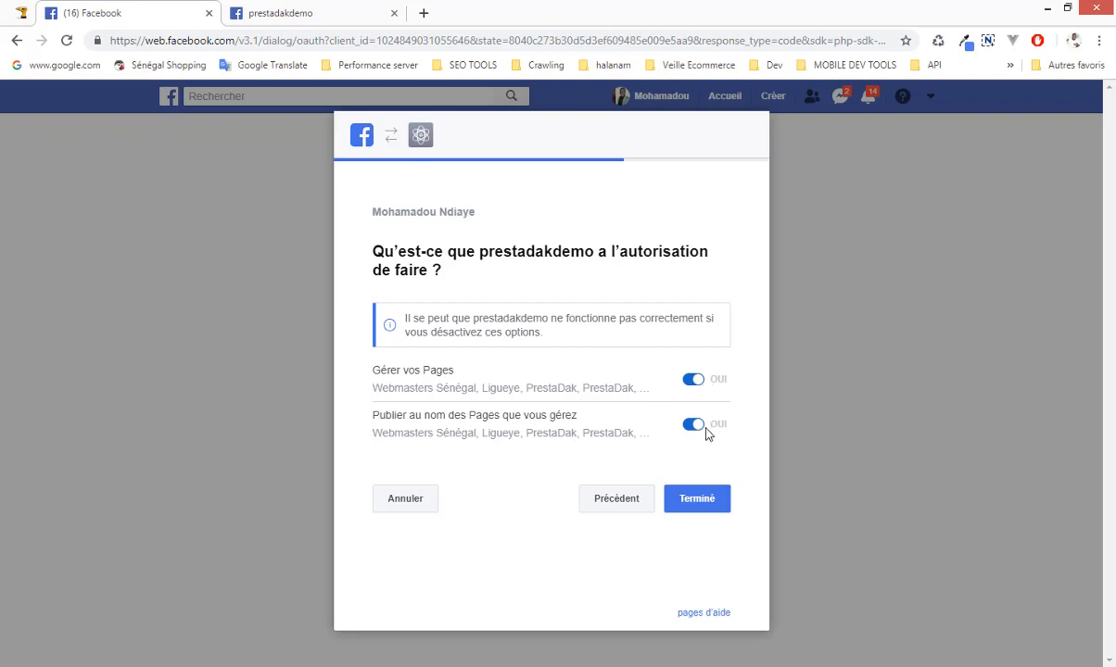
Finish the authorization with both page permissions enabled and continue to the PrestaShop module configuration.
left_click(703, 500)
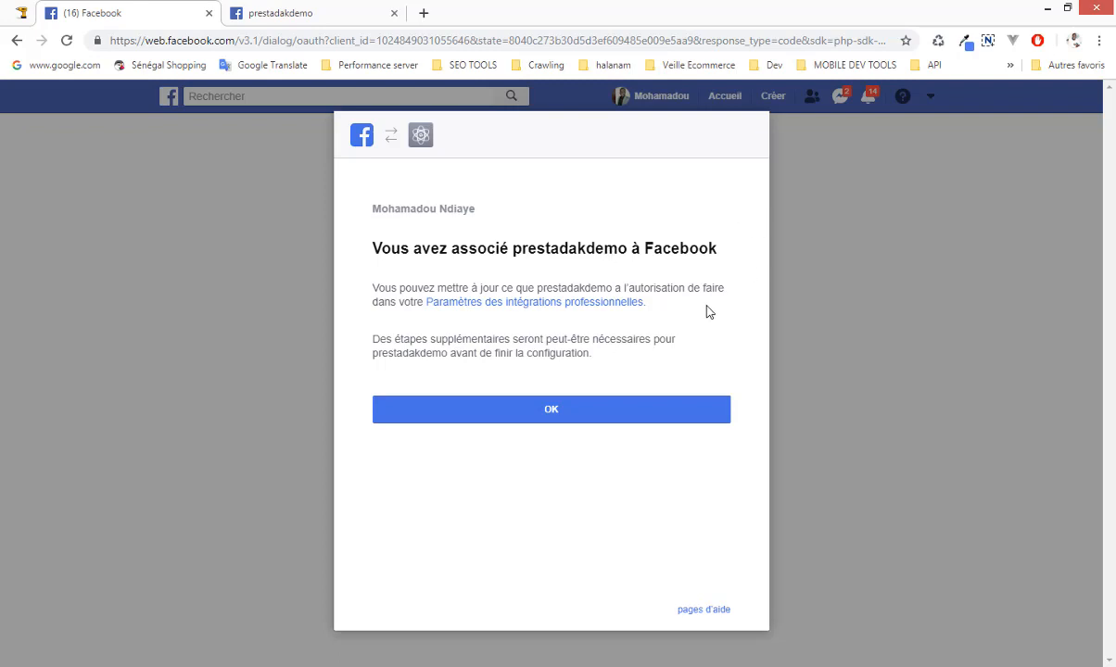
left_click(568, 413)
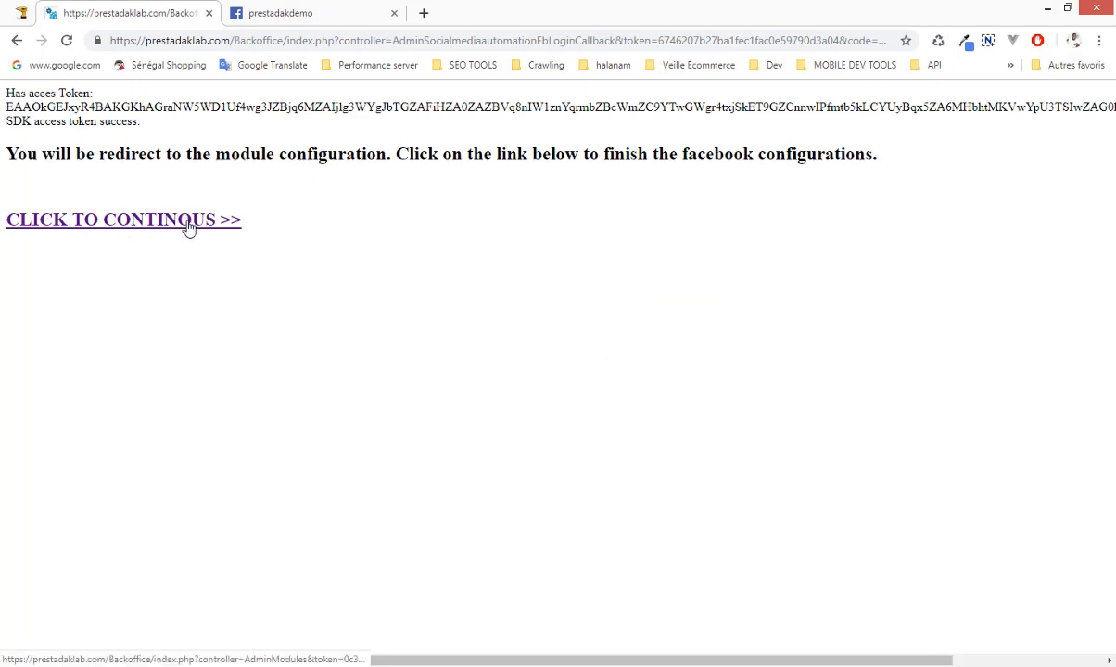
left_click(112, 222)
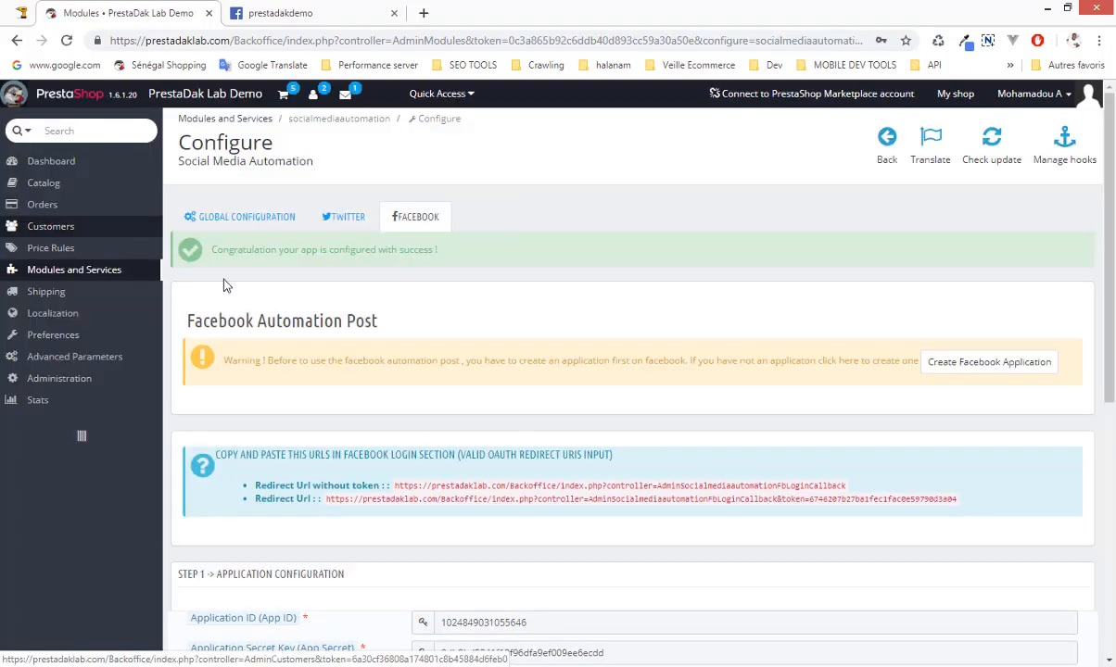
Enable publishing on the second page listed under the managed pages and save the page selection.
scroll(417, 321, "down", 3)
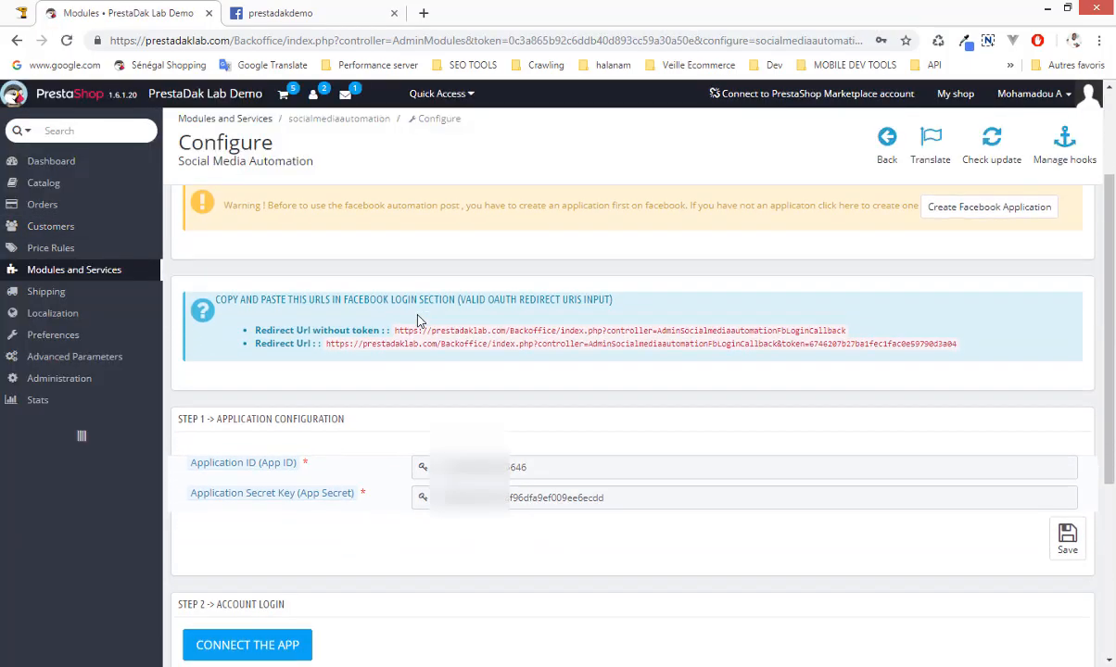
scroll(417, 321, "down", 6)
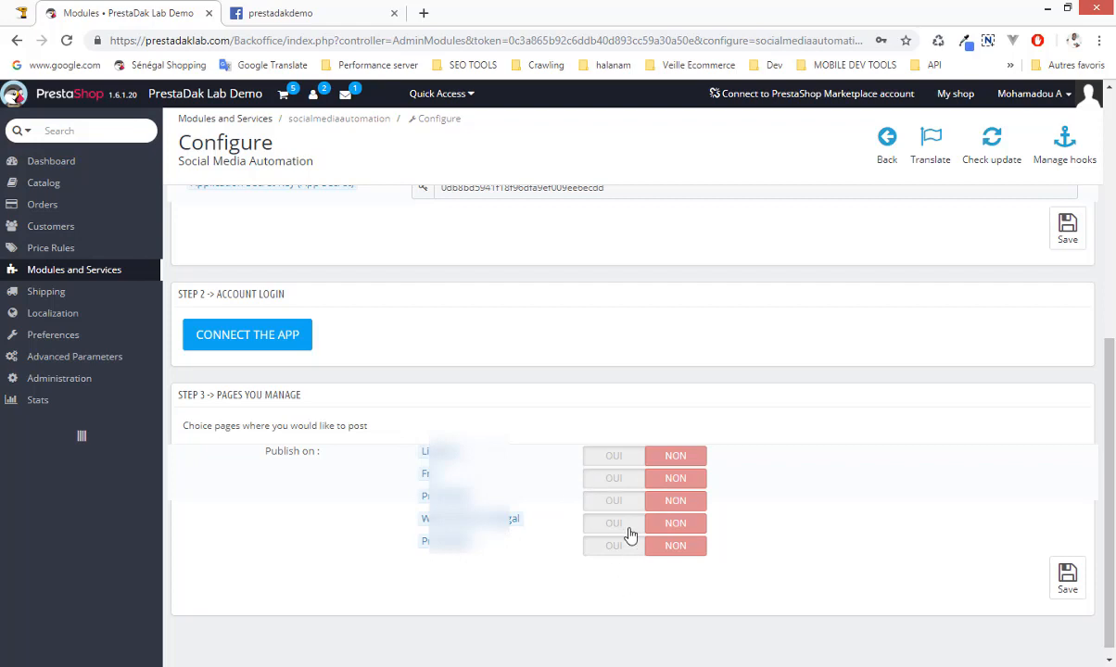
left_click(614, 481)
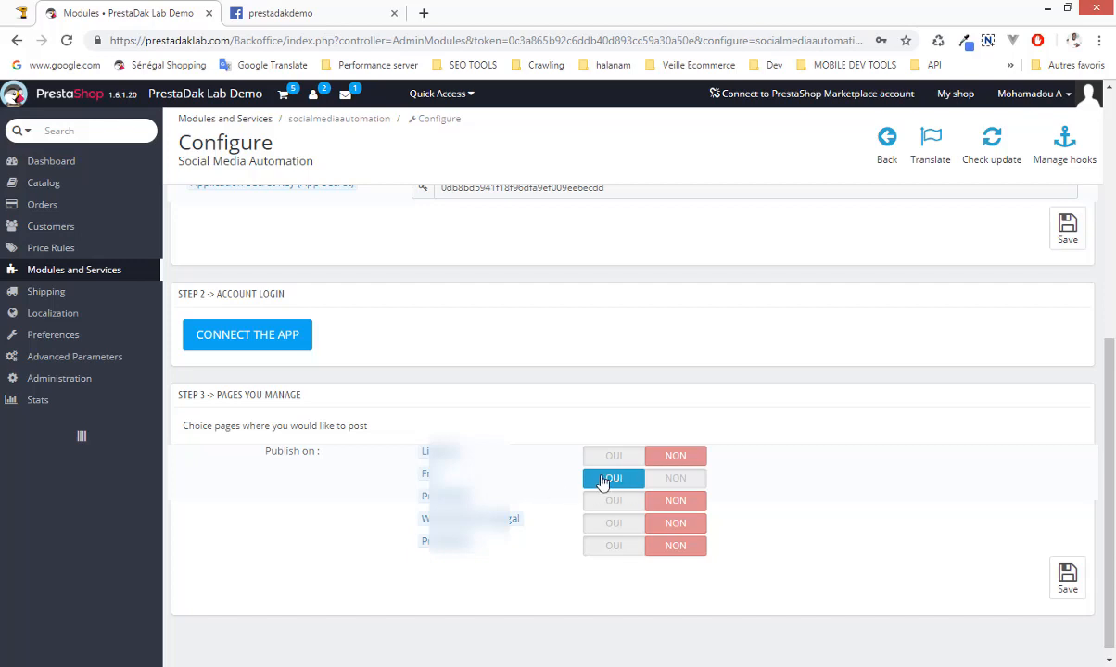
left_click(1067, 577)
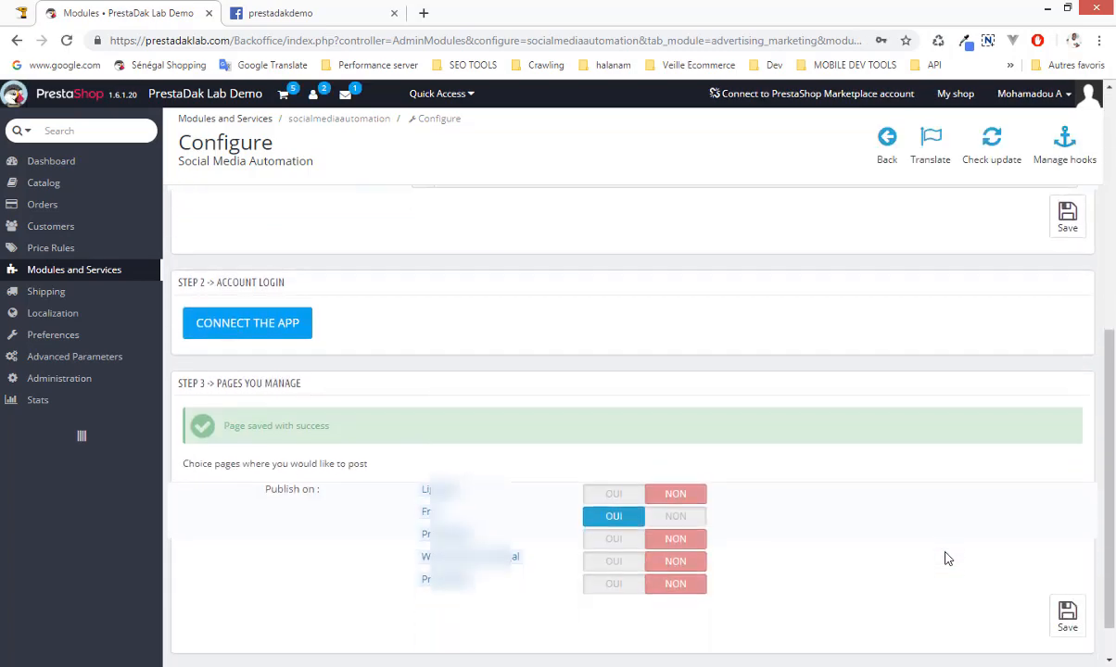
Turn on Show product price and Show product description in the module's global configuration and save the settings.
scroll(948, 557, "up", 5)
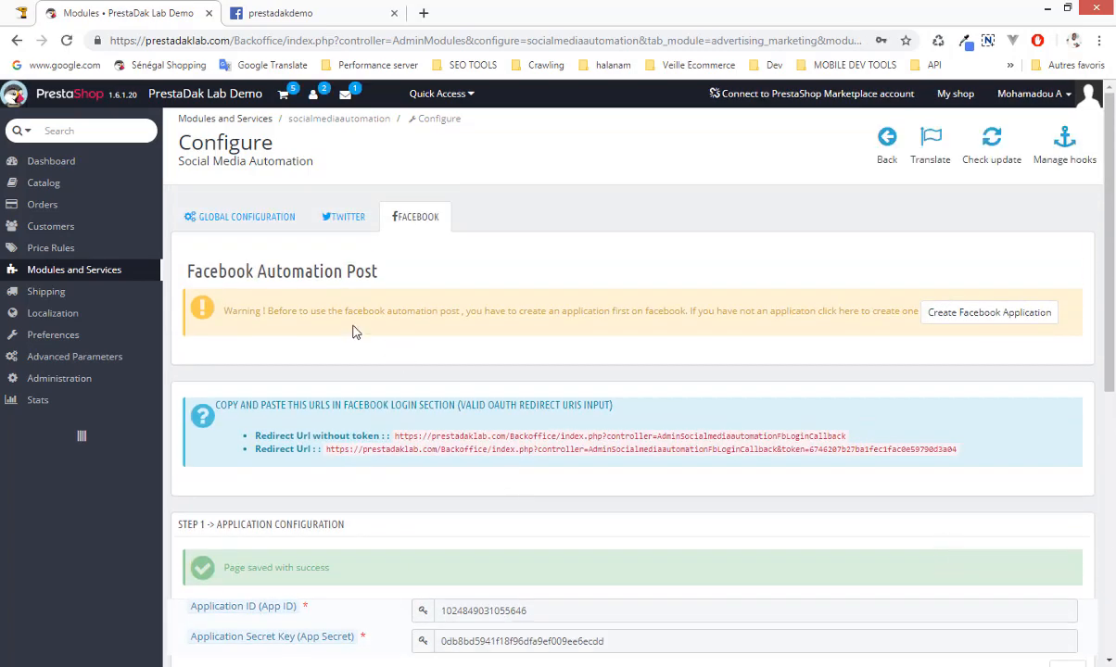
left_click(224, 219)
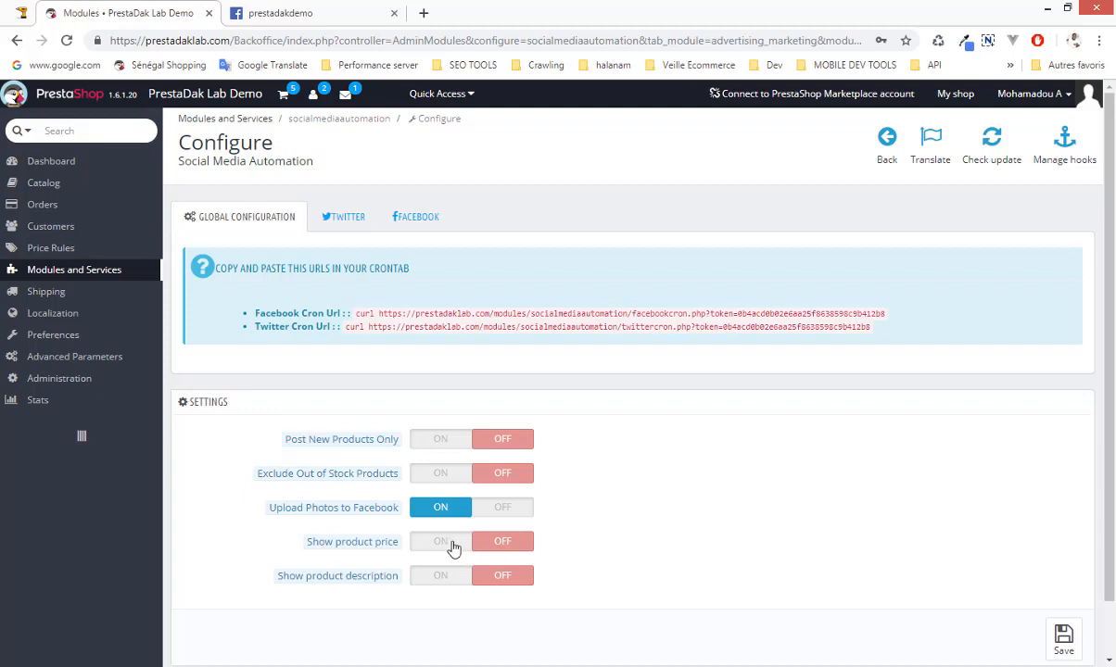
left_click(430, 549)
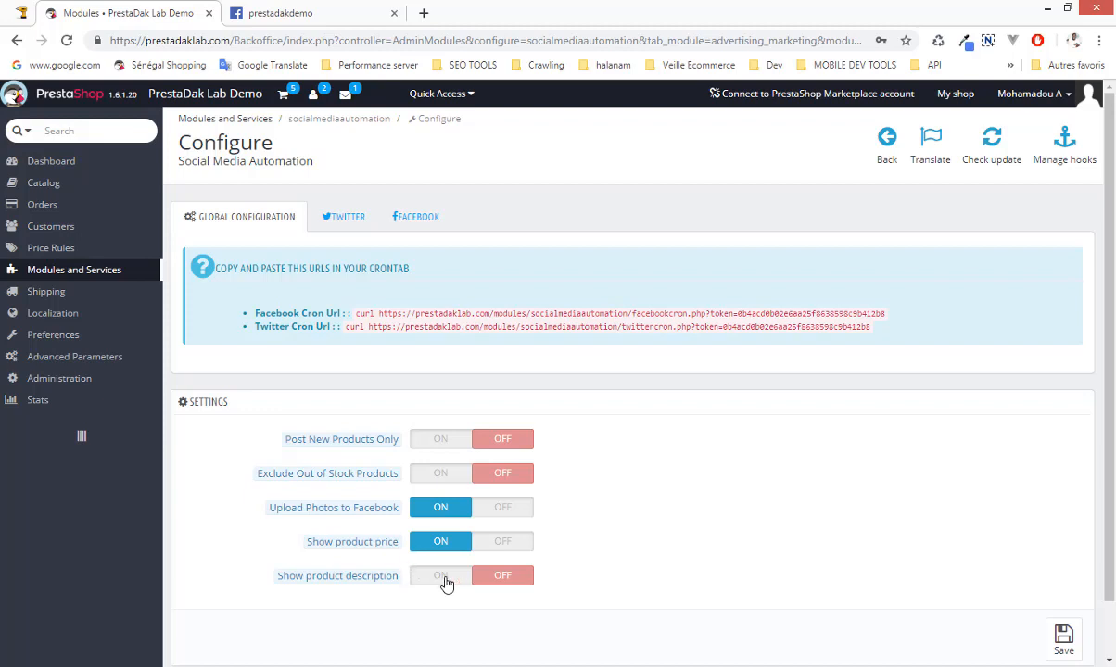
left_click(445, 583)
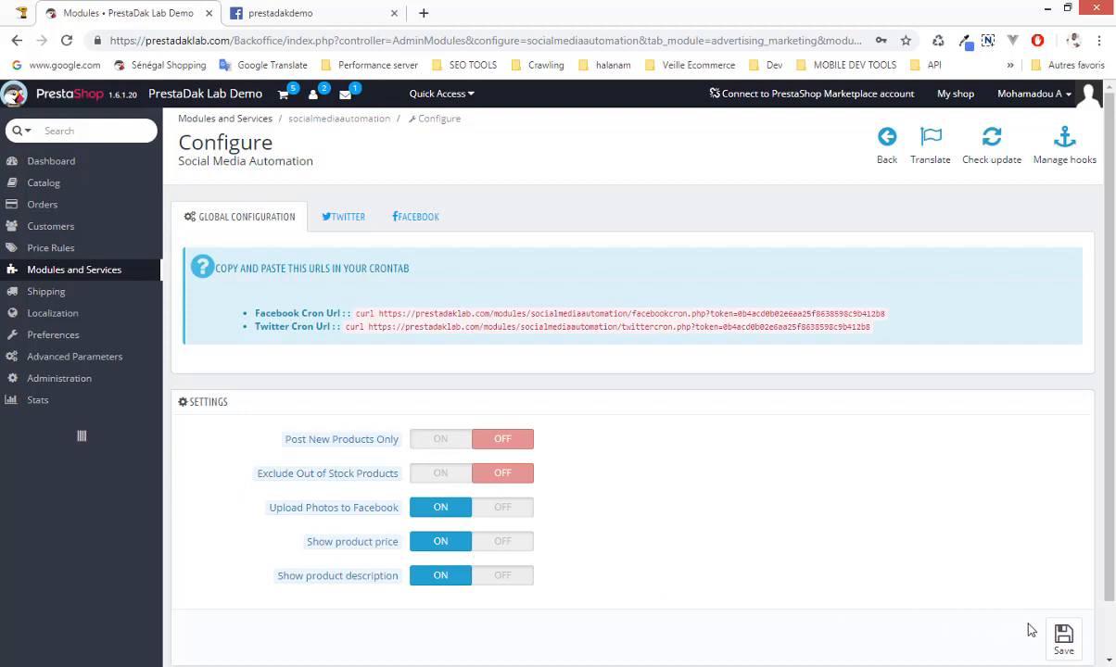
left_click(1066, 649)
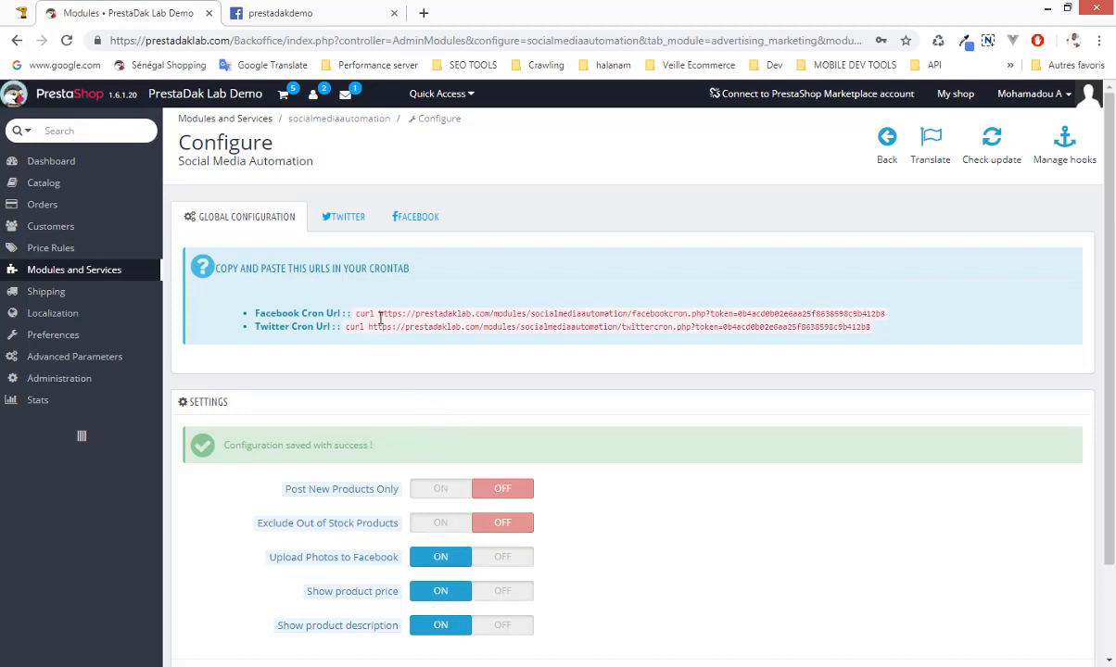
Copy the Facebook cron URL with its token, without curl, run it in a new browser tab and return to the PrestaShop module.
left_click_drag(379, 314, 887, 314)
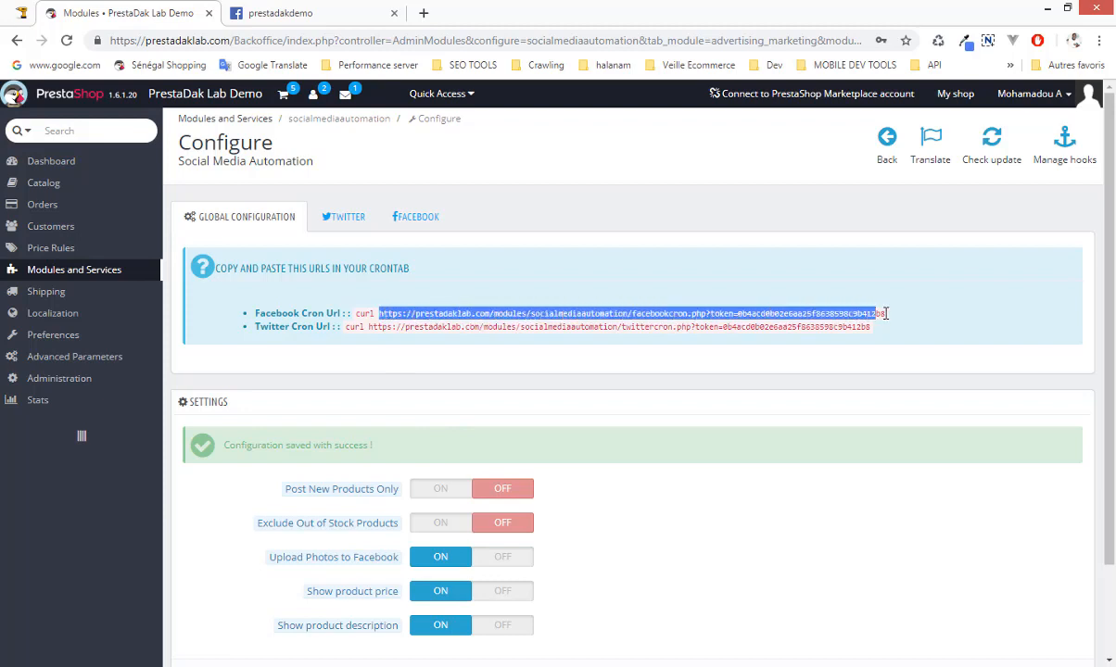
right_click(795, 313)
left_click(814, 324)
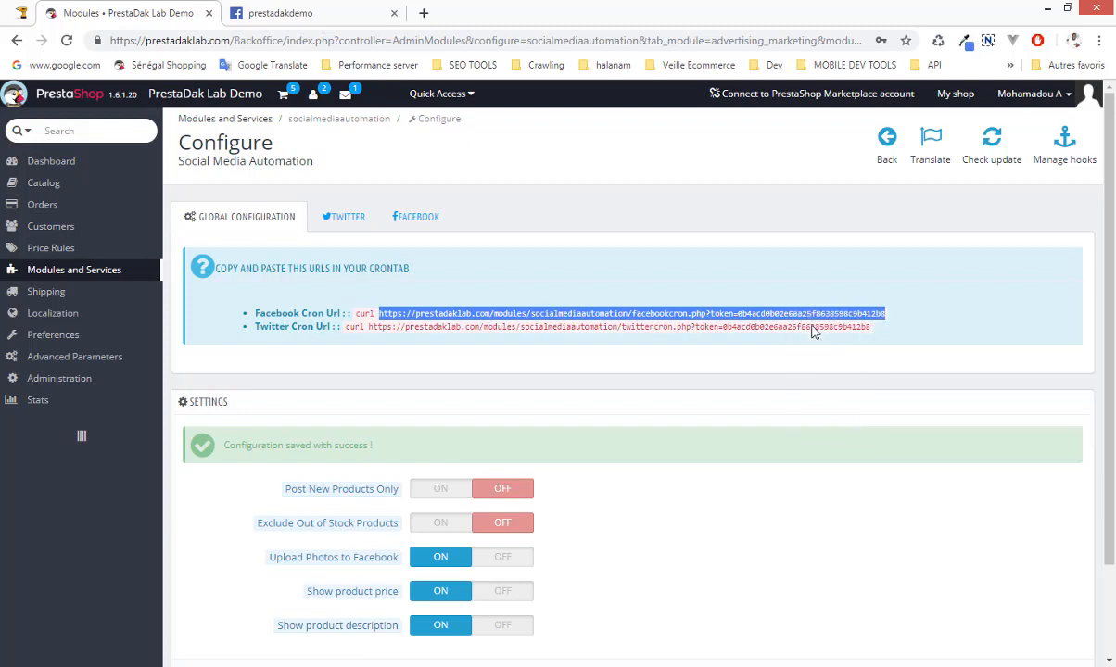
left_click(423, 13)
right_click(408, 39)
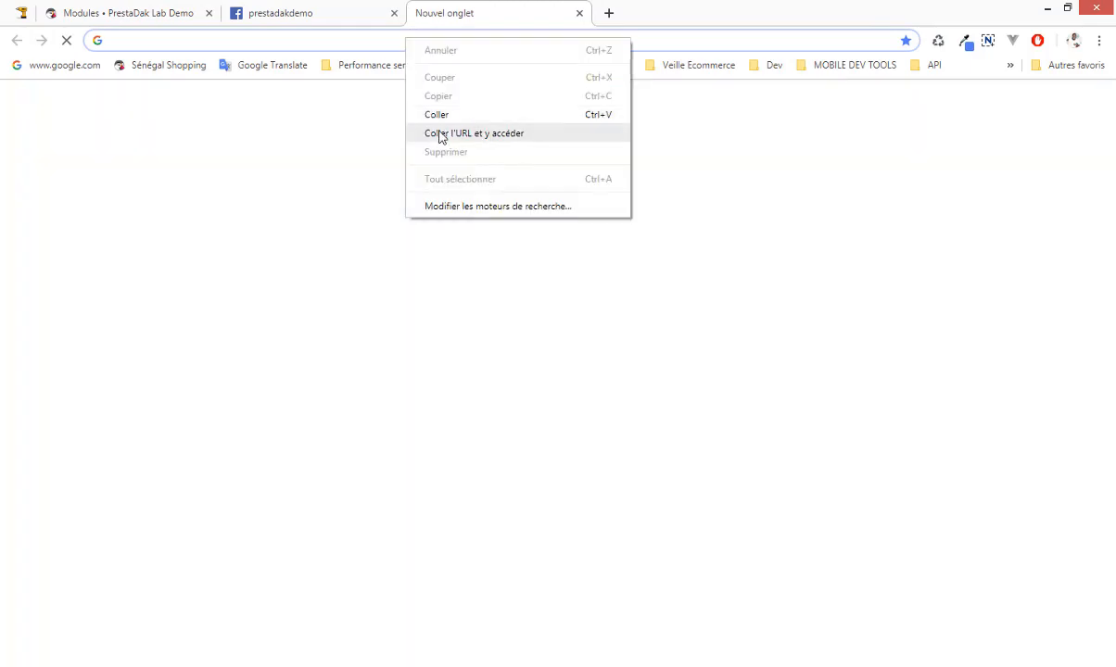
left_click(440, 138)
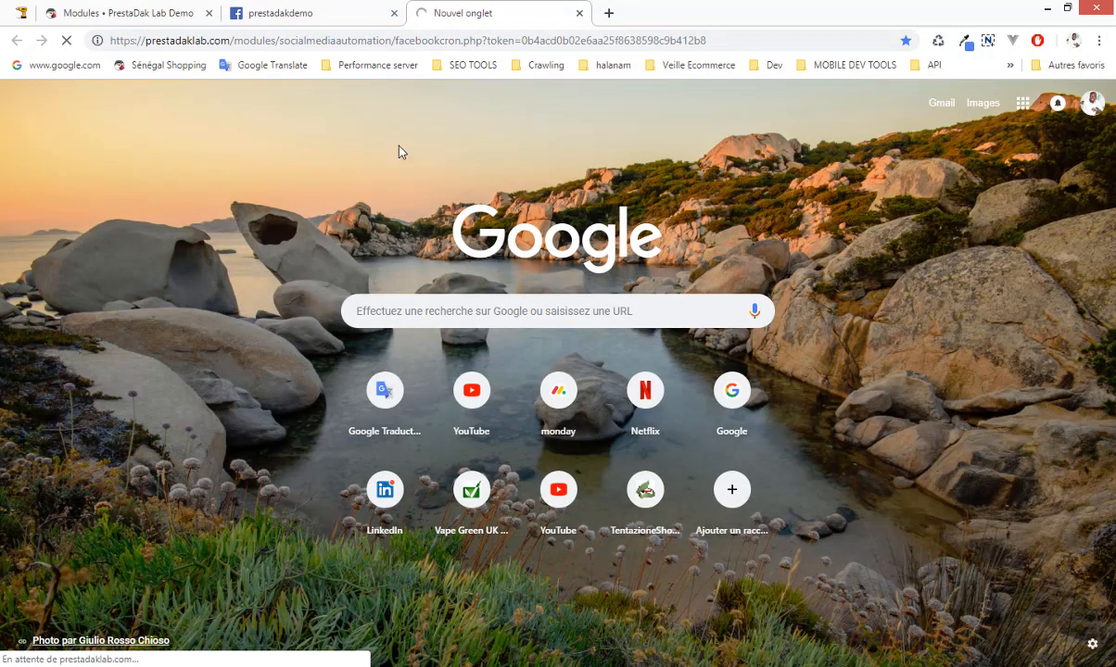
left_click(157, 13)
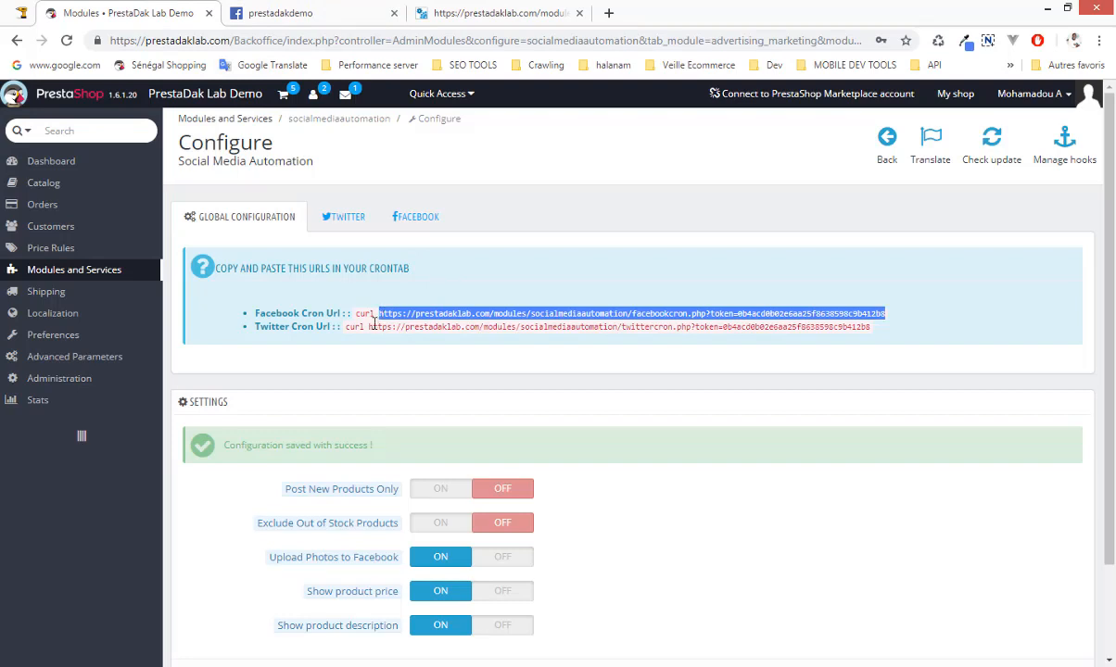
Examine the full Facebook cron command including curl, and read the result on the open cron page.
left_click_drag(357, 315, 888, 325)
left_click(888, 324)
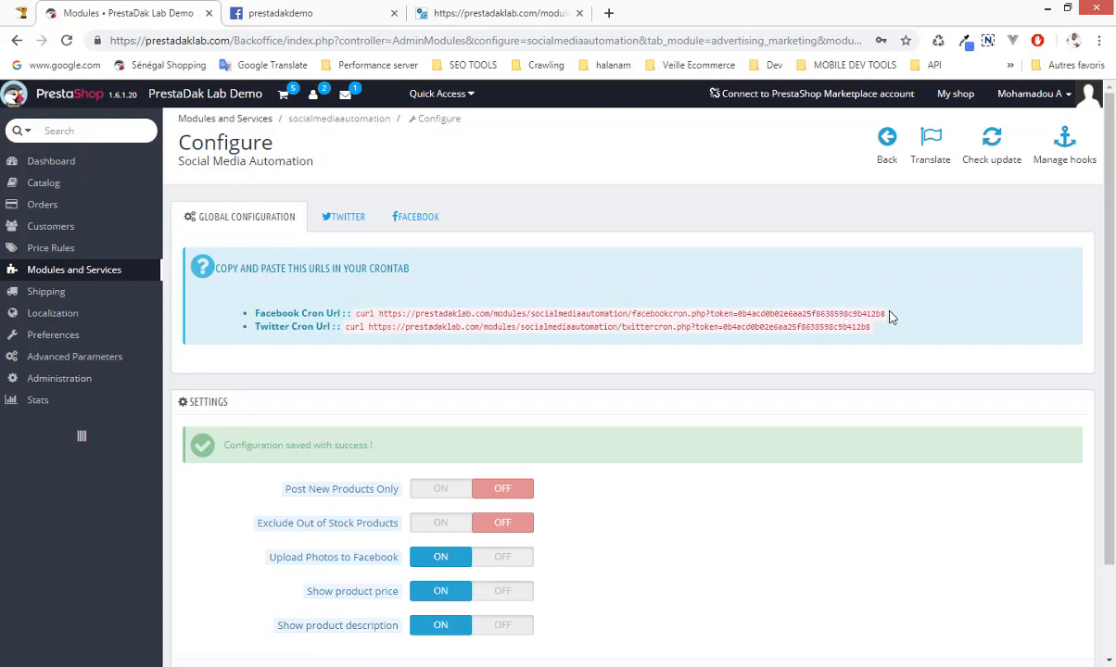
left_click_drag(888, 317, 355, 319)
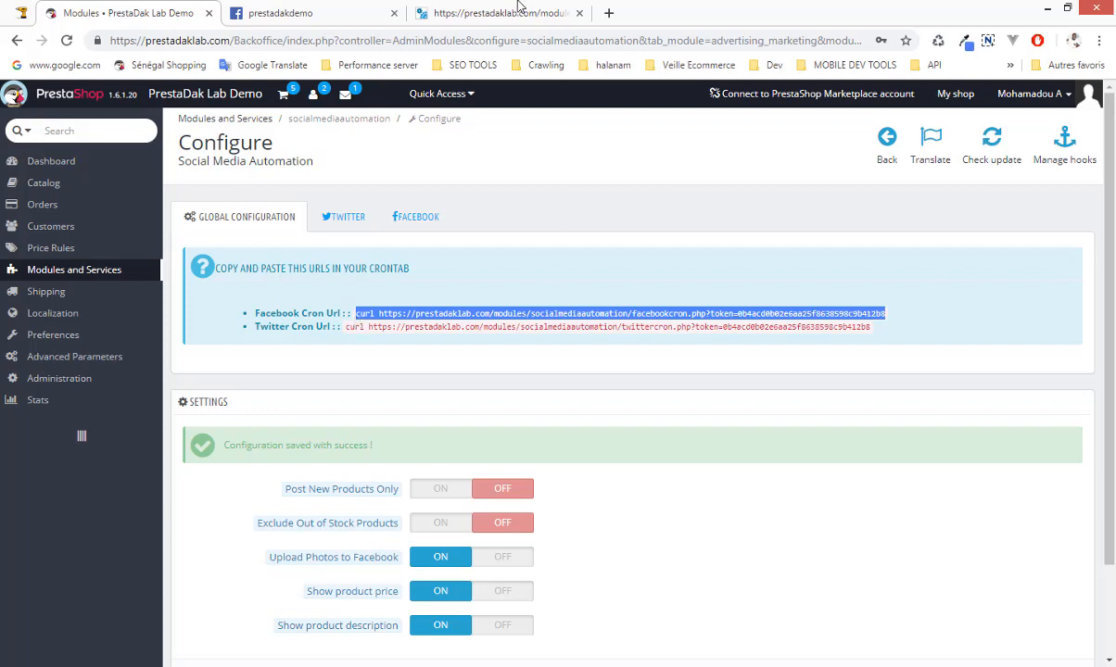
left_click(515, 11)
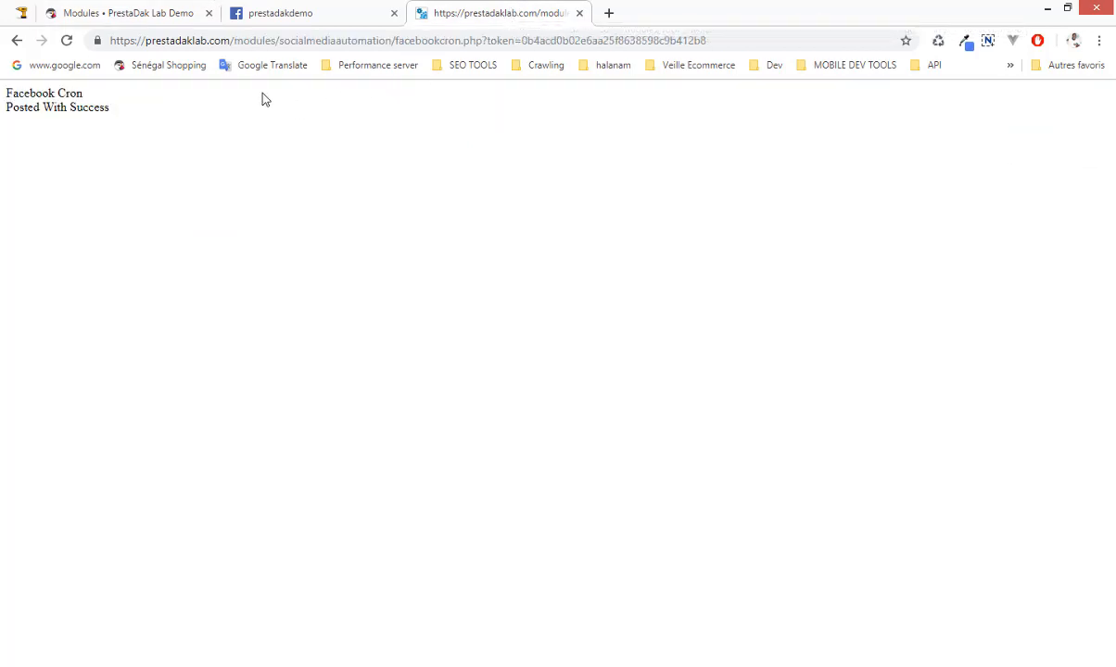
mouse_move(7, 96)
left_mouse_down()
mouse_move(85, 93)
mouse_move(23, 101)
left_mouse_up()
left_click(97, 103)
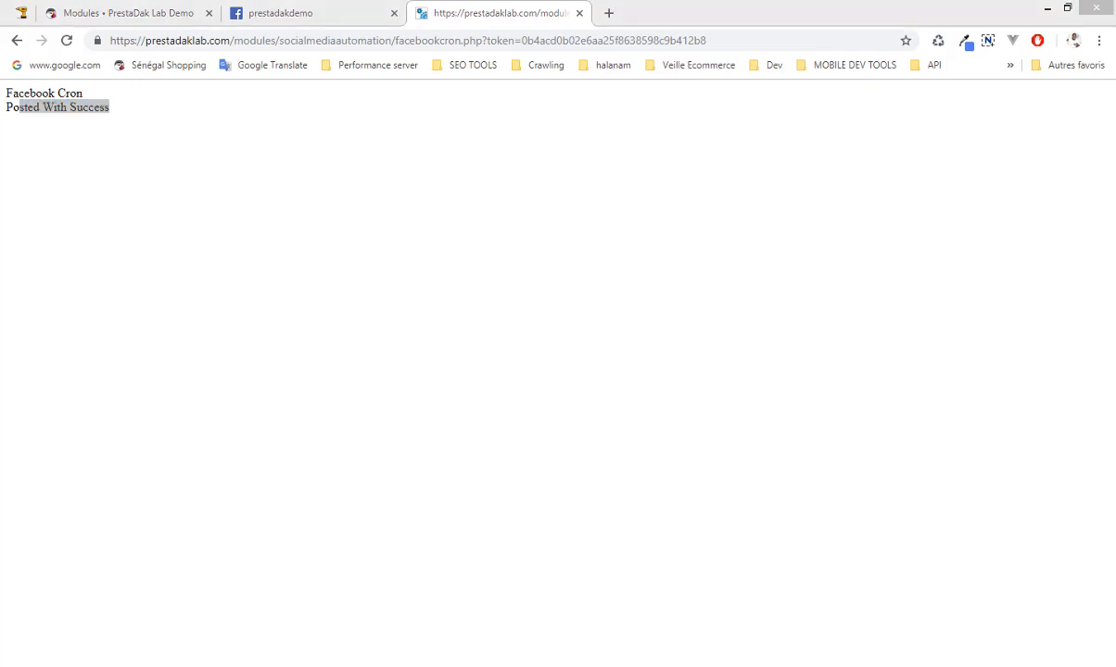
Open the Fry Facebook page from its copied address in a new browser tab and check the address of the cron page.
left_click(608, 13)
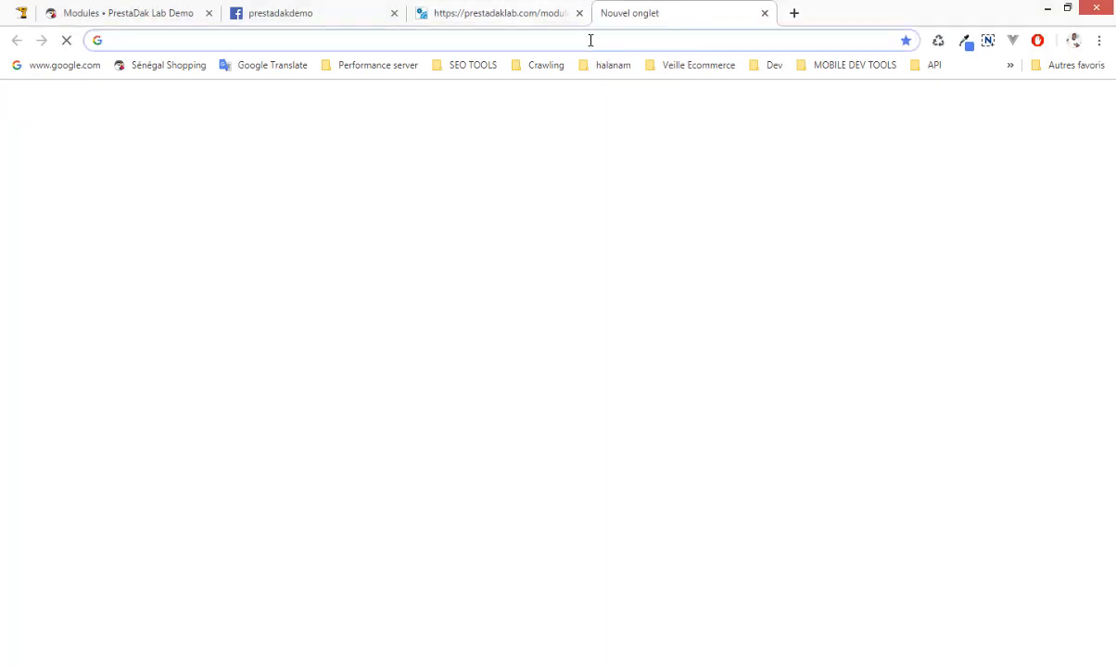
right_click(591, 40)
left_click(618, 135)
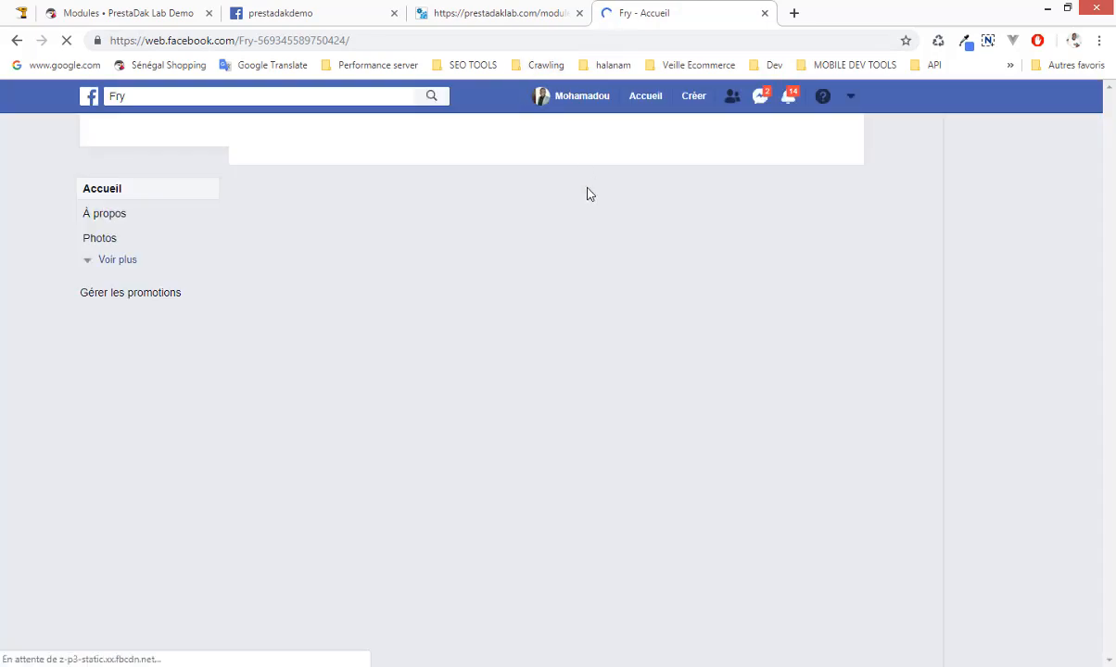
left_click(505, 13)
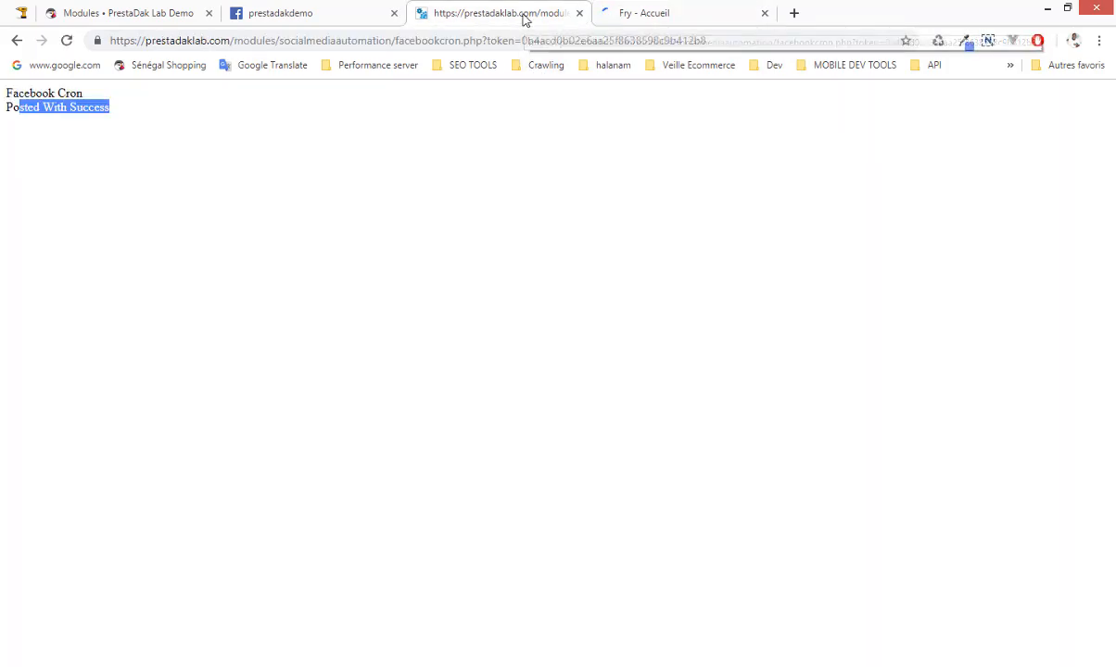
left_click(457, 40)
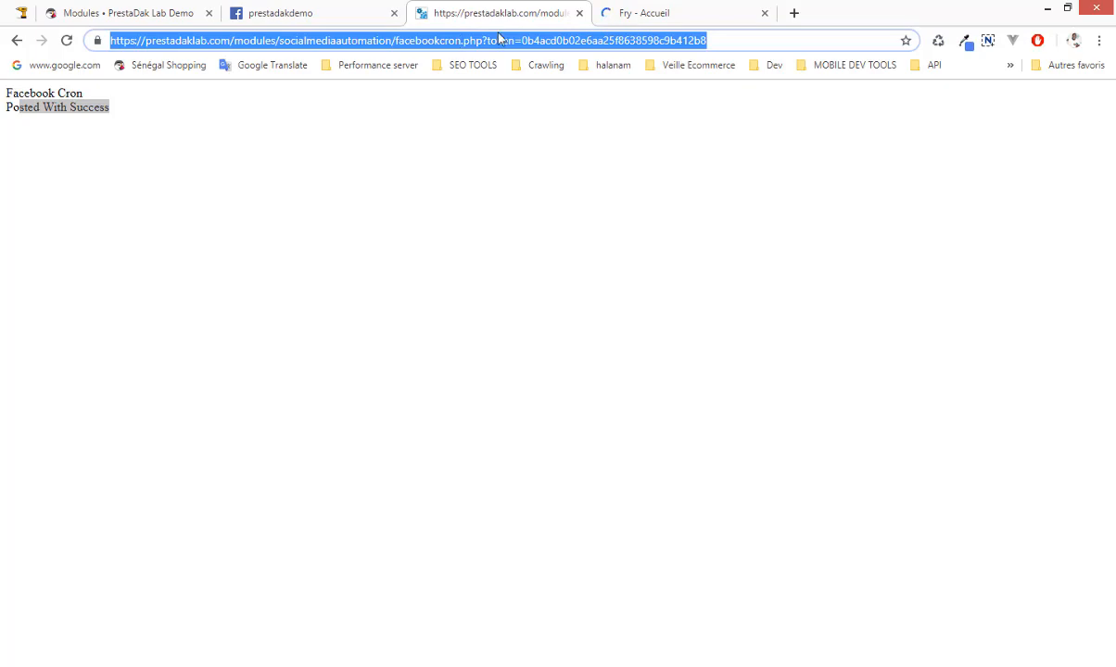
left_click(626, 13)
Examine the newest post on the Fry page, checking its publication time, product name, price, description, link and photo.
scroll(519, 301, "down", 5)
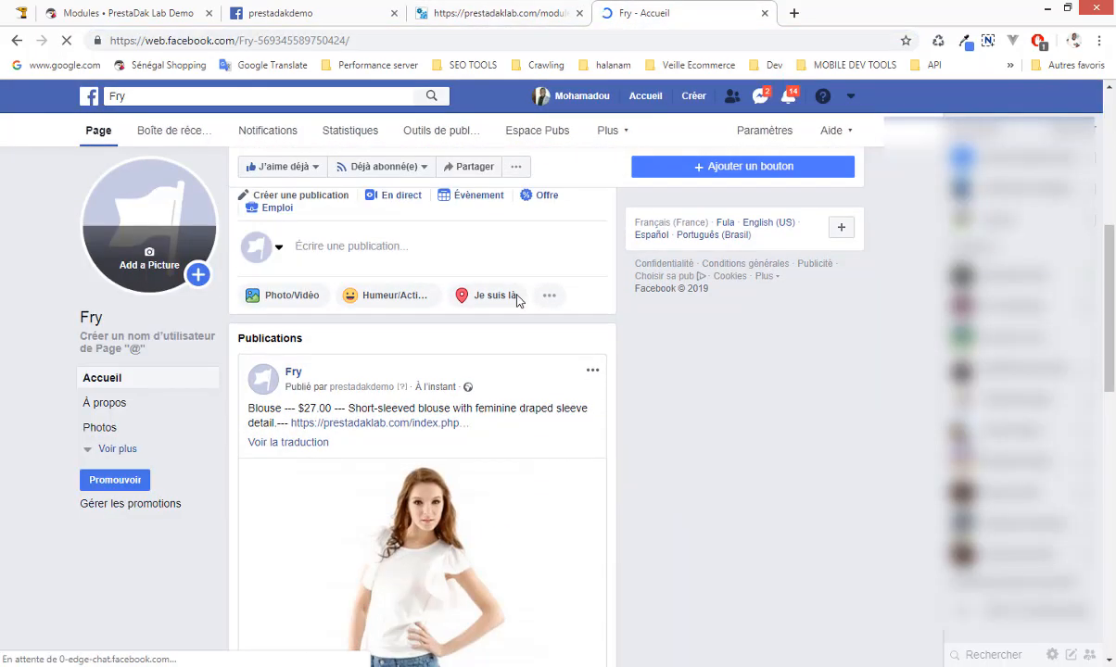
scroll(518, 299, "down", 2)
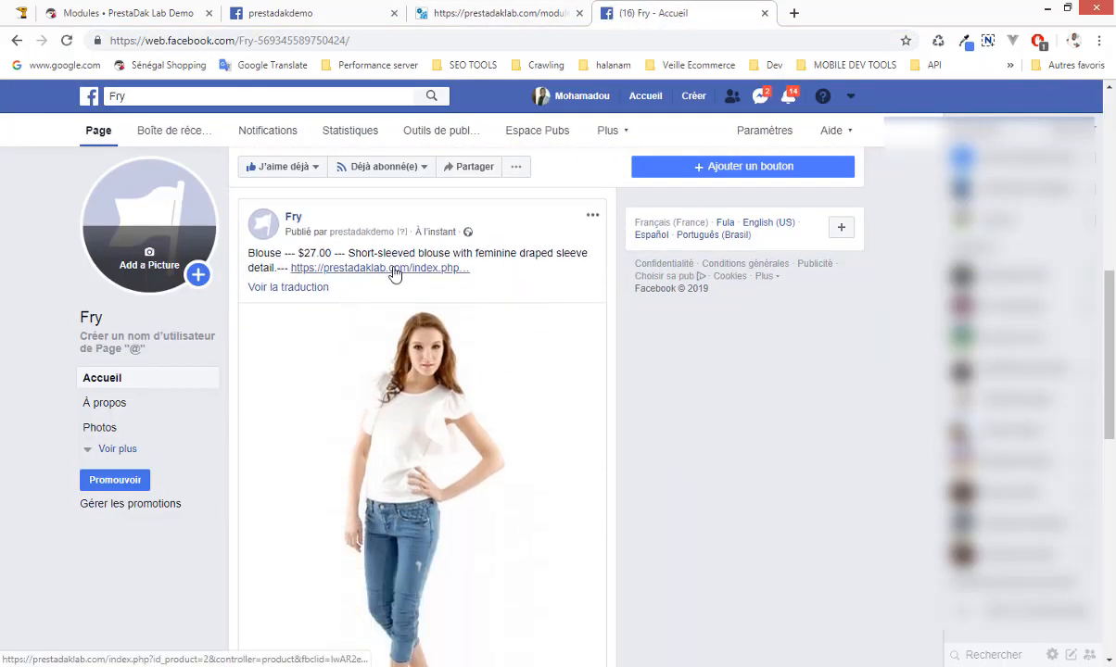
left_click_drag(468, 231, 411, 233)
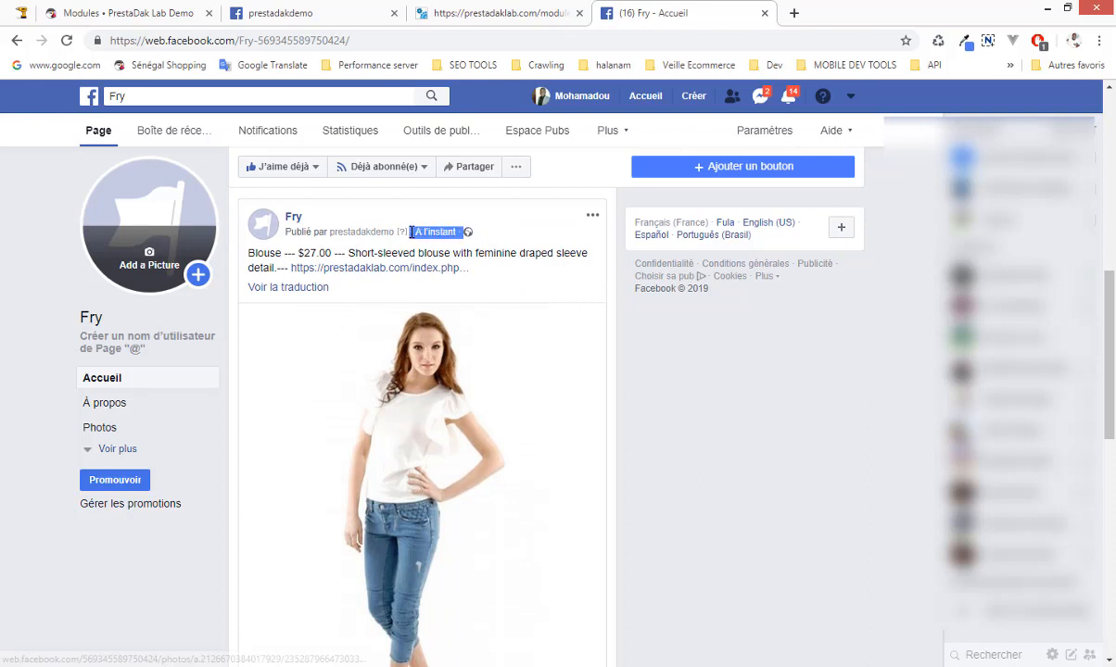
left_click(502, 229)
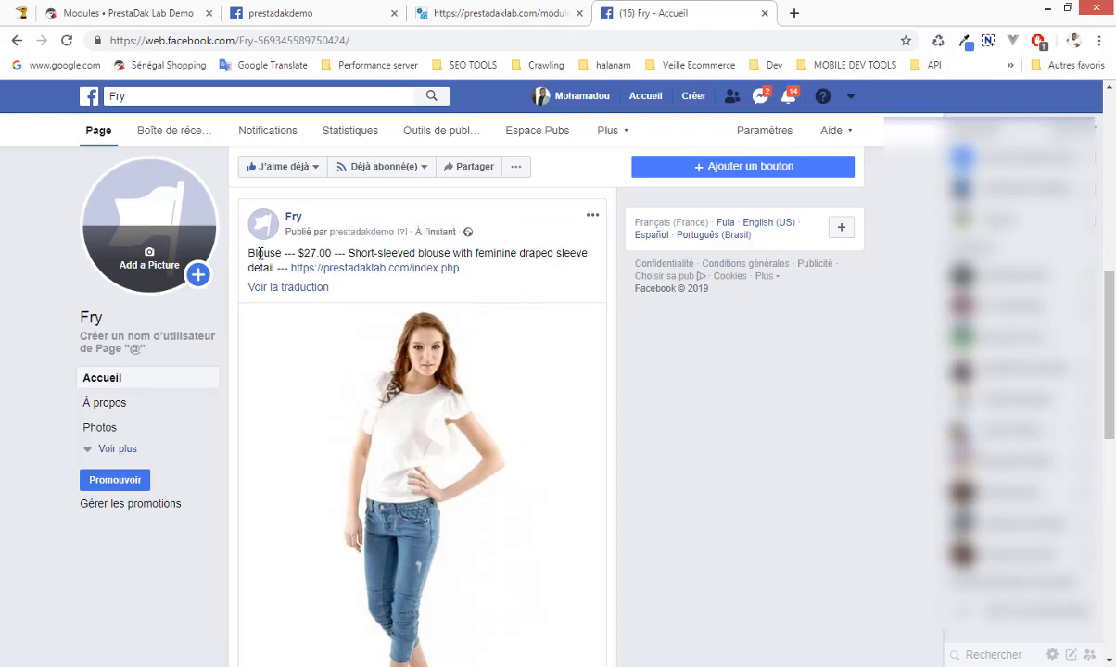
left_click_drag(297, 253, 525, 256)
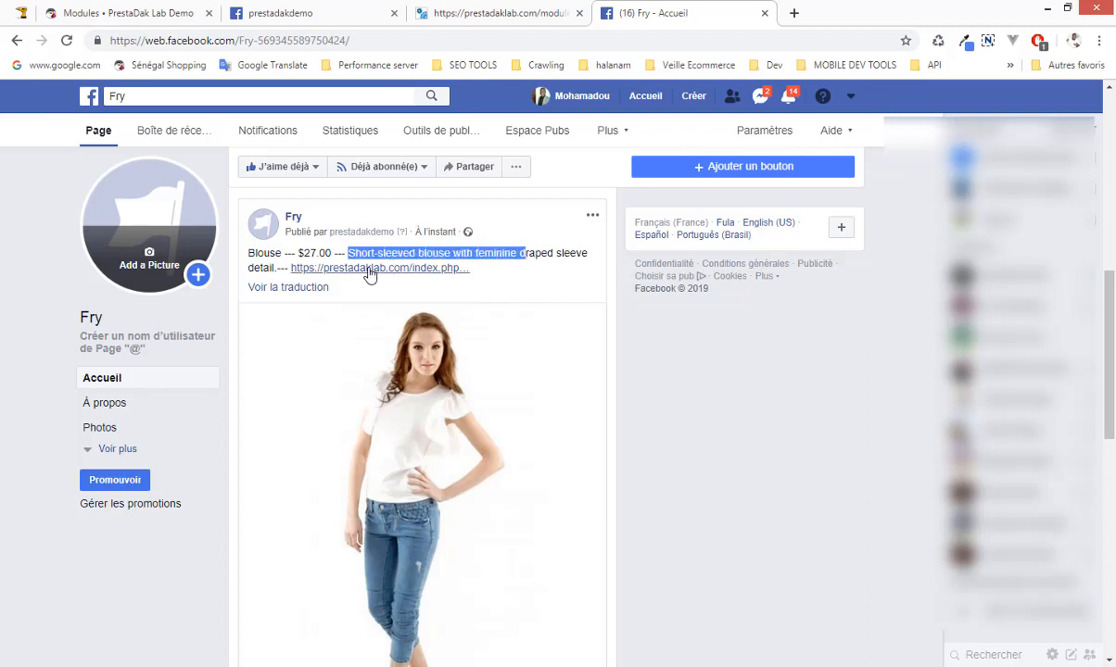
scroll(374, 293, "down", 2)
scroll(373, 293, "up", 2)
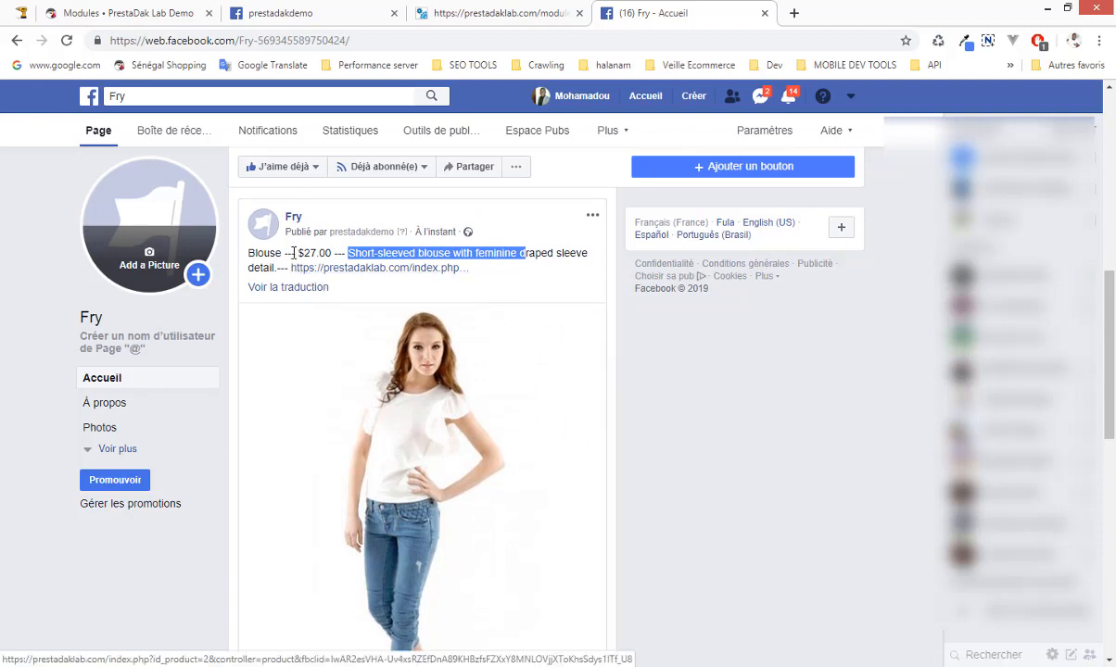
left_click_drag(326, 253, 299, 253)
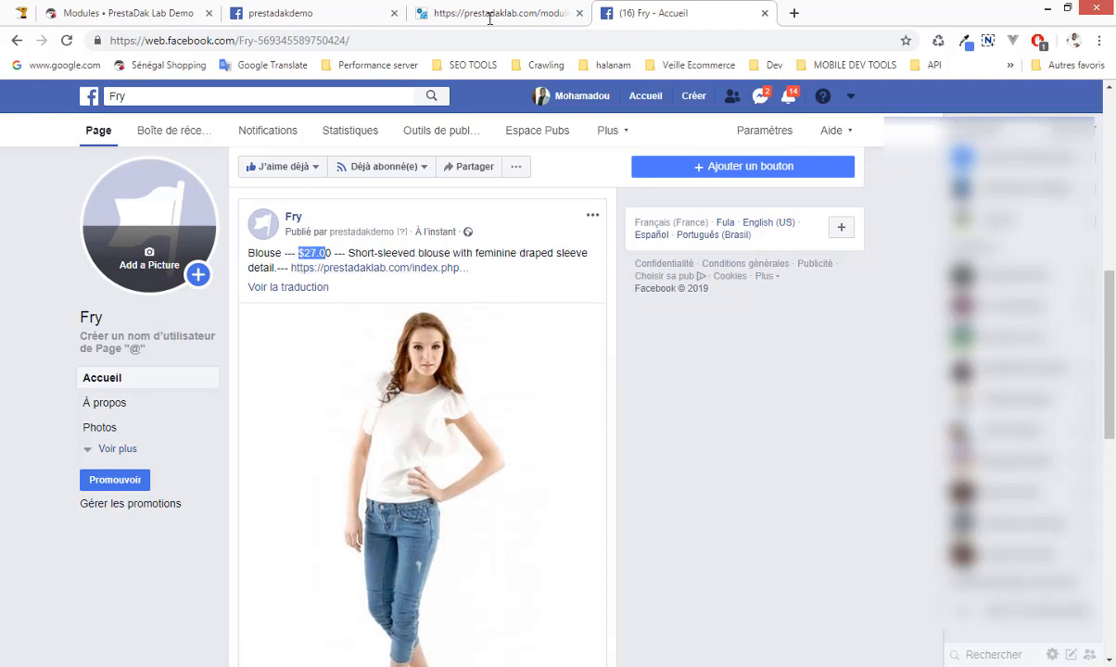
Return to the PrestaShop module and review the global posting settings and the Facebook cron command.
left_click(311, 12)
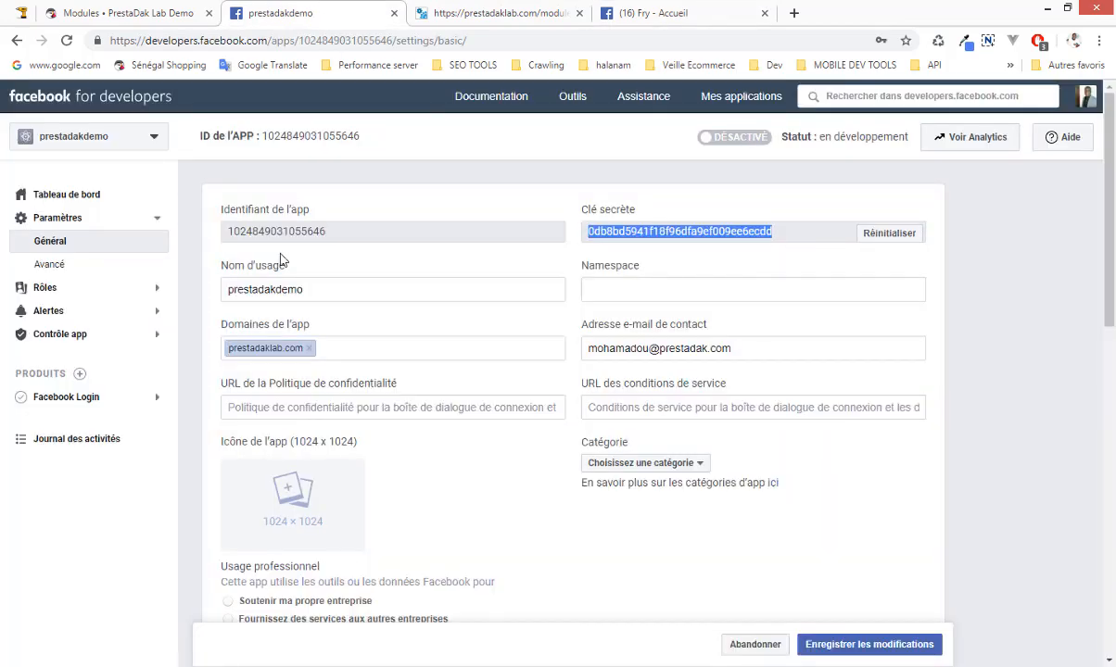
left_click(176, 9)
scroll(401, 482, "down", 1)
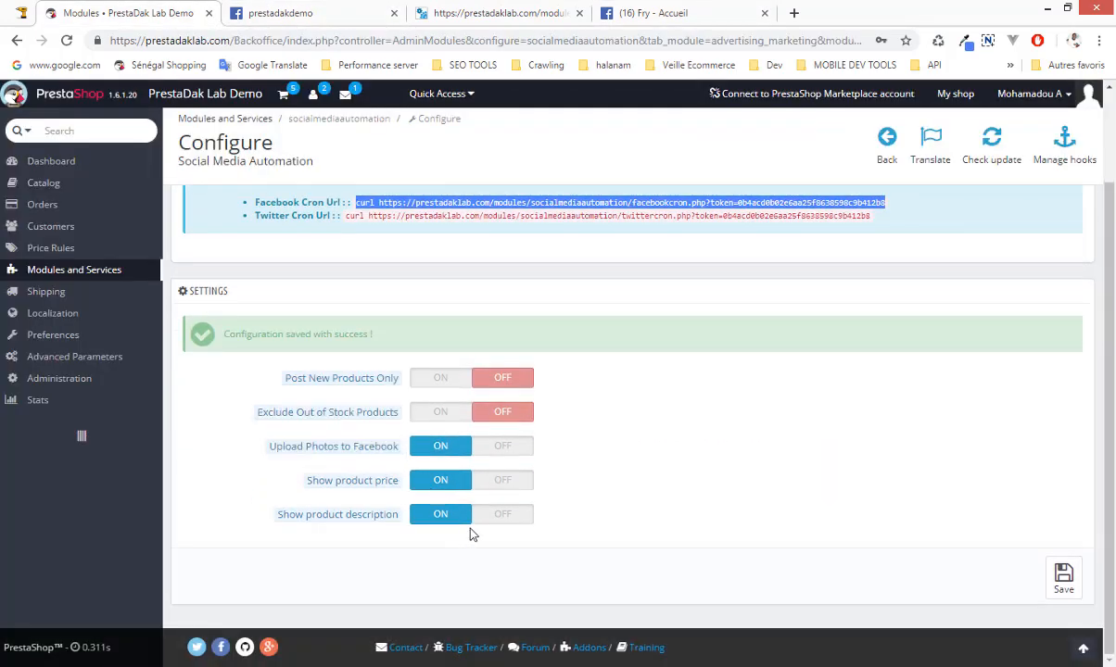
scroll(613, 426, "up", 1)
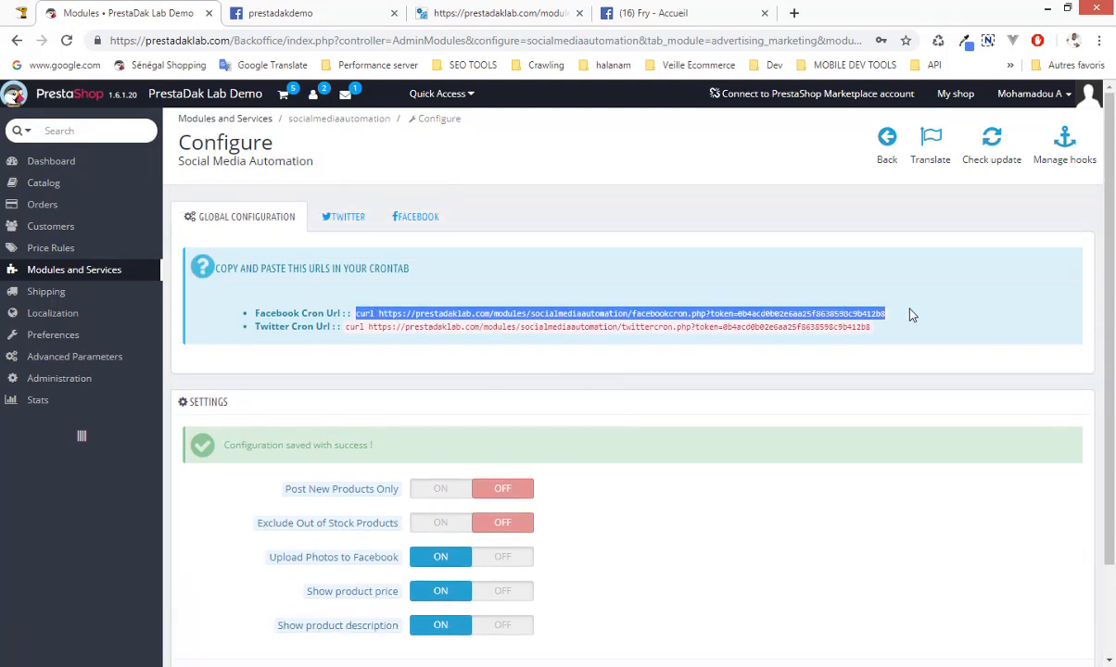
left_click(875, 312)
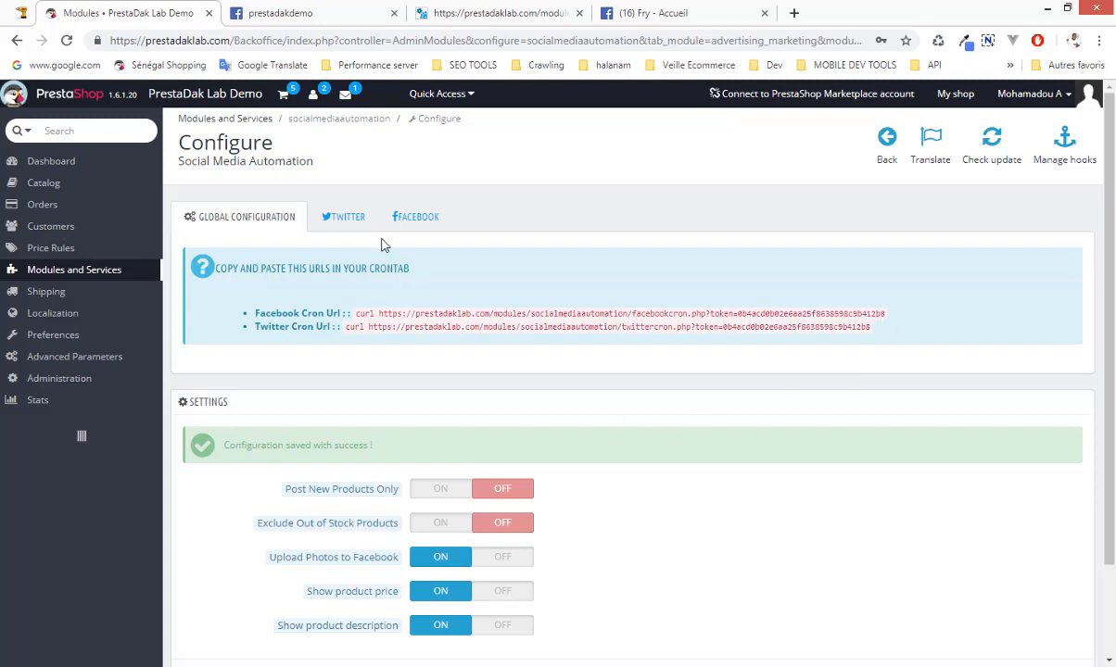
Review the module's Facebook configuration, from the redirect URLs and application credentials to the account login and managed pages.
left_click(408, 217)
scroll(427, 273, "down", 5)
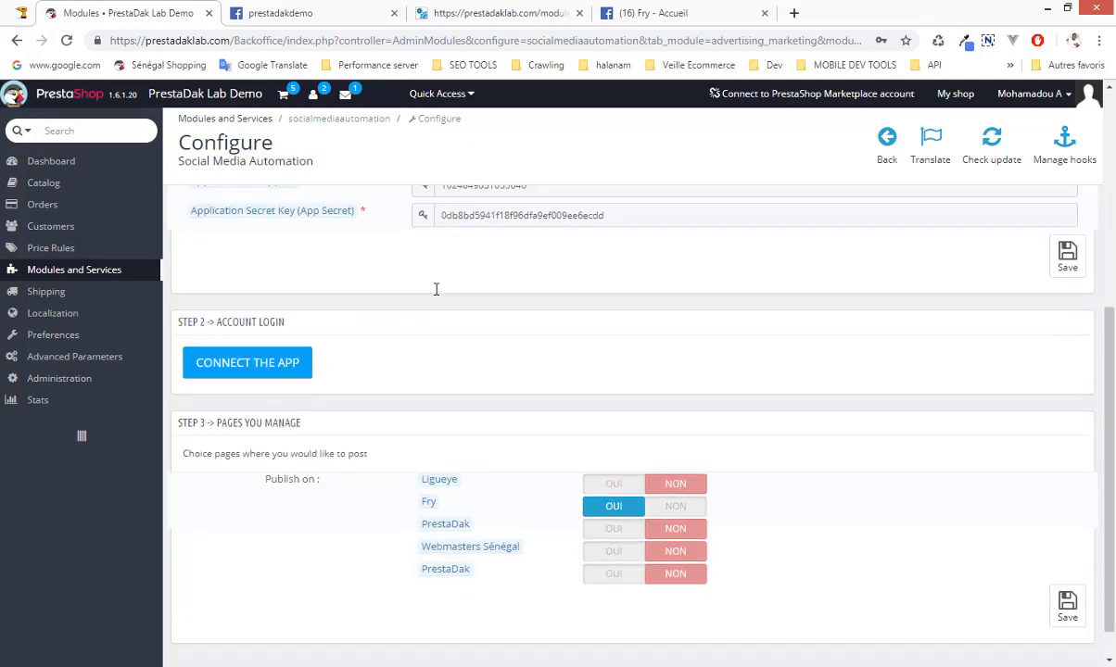
scroll(435, 295, "up", 5)
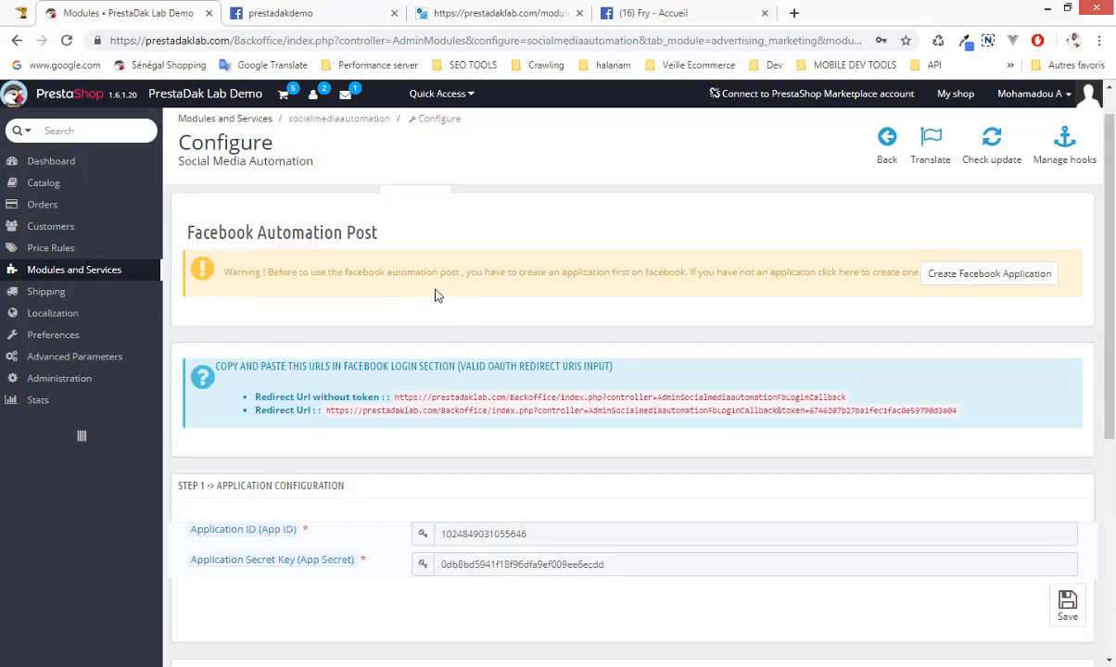
scroll(438, 295, "up", 1)
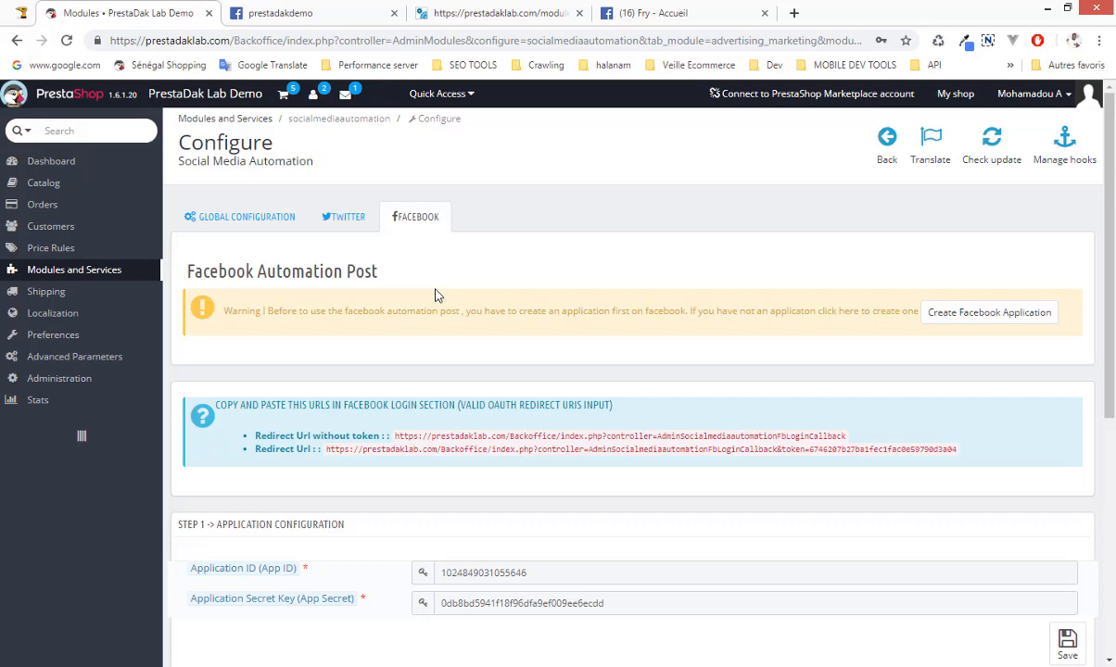
scroll(439, 293, "down", 4)
scroll(438, 292, "up", 4)
scroll(437, 291, "down", 4)
scroll(438, 294, "up", 3)
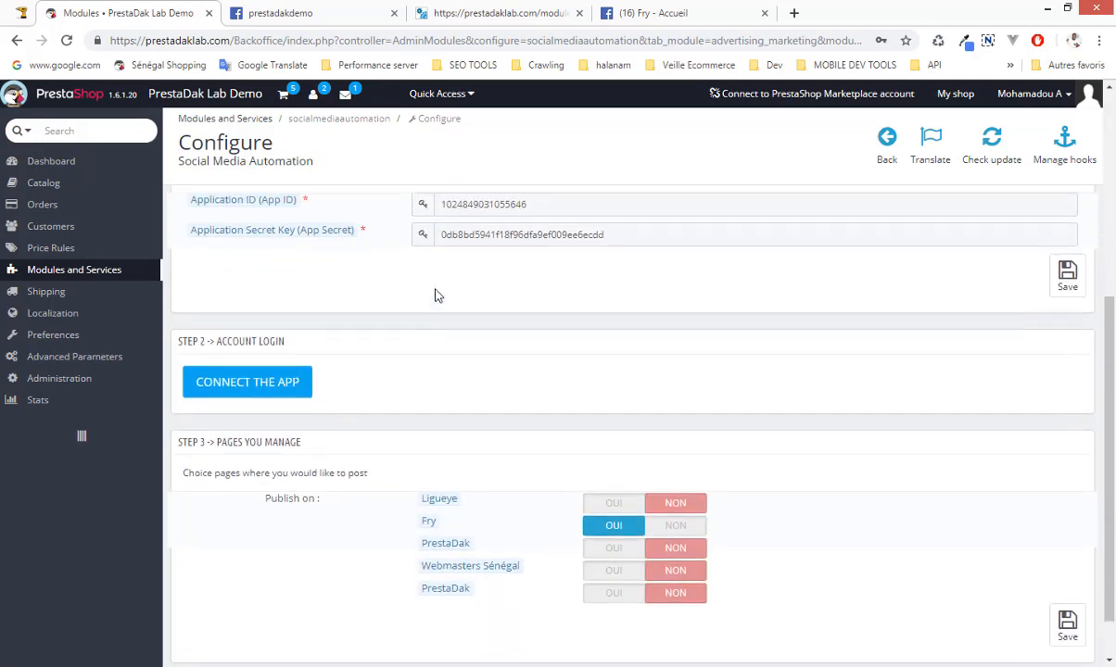